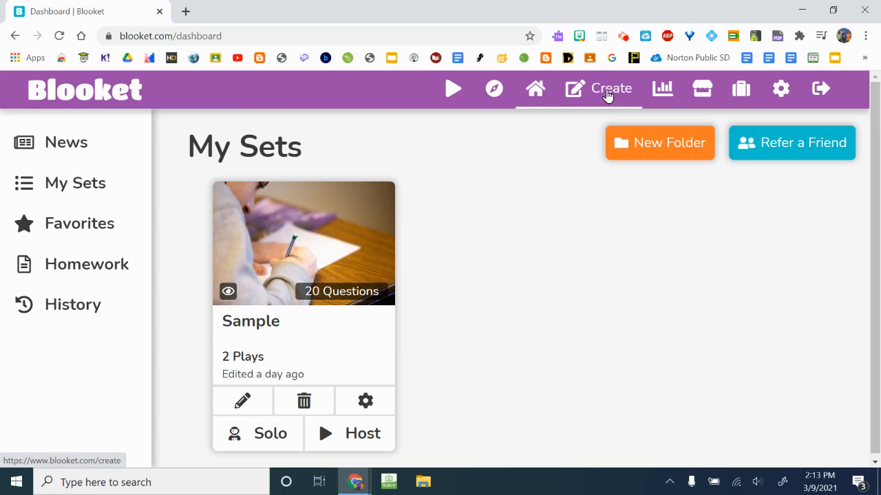
Start a new question set and title it "Europe".
{"action": "left_click", "coordinate": [600, 95]}
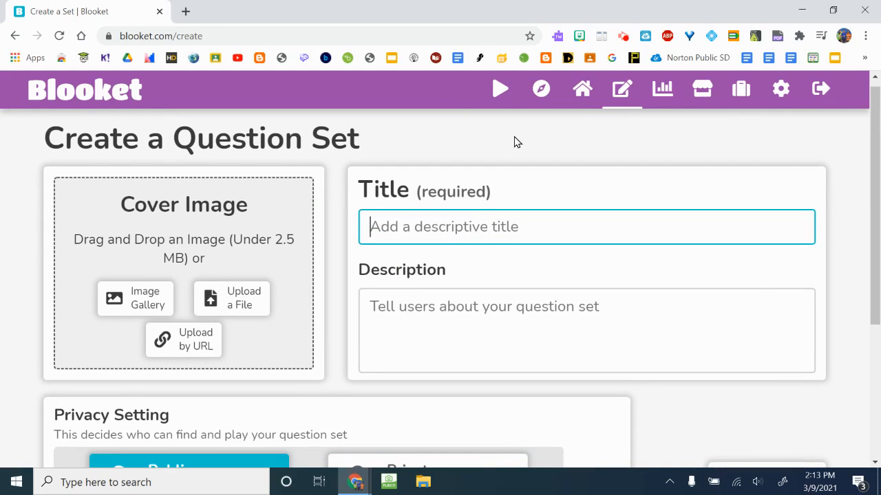
{"action": "left_click", "coordinate": [462, 211]}
{"action": "type", "text": "Europe"}
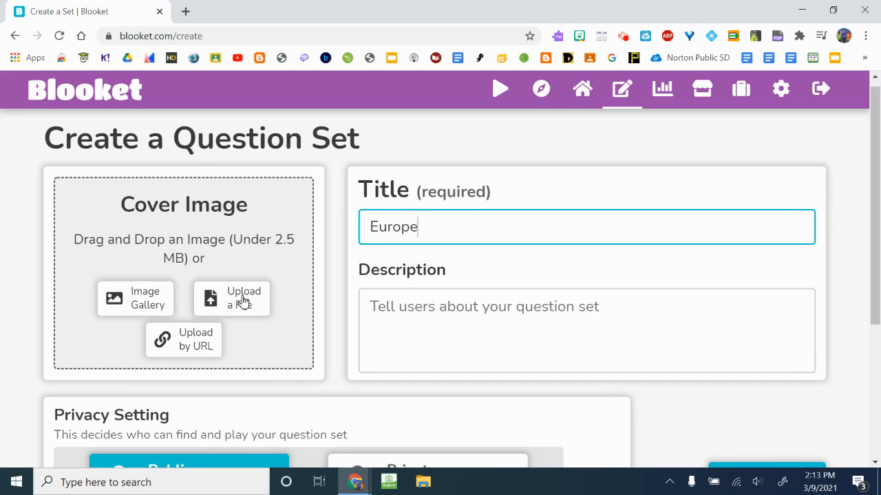
Search the image gallery for "europe" and use the old-town street photo by Roman Kraft as the cover image.
{"action": "left_click", "coordinate": [152, 307]}
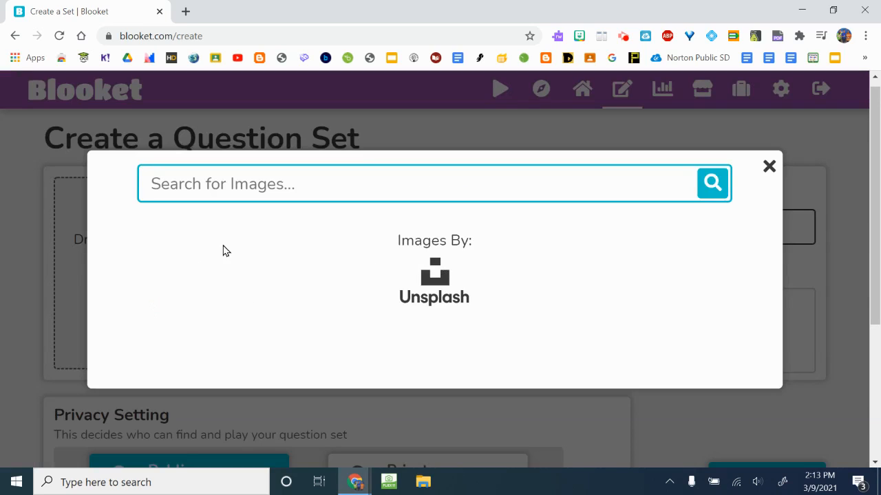
{"action": "type", "text": "europe"}
{"action": "key", "text": "Return"}
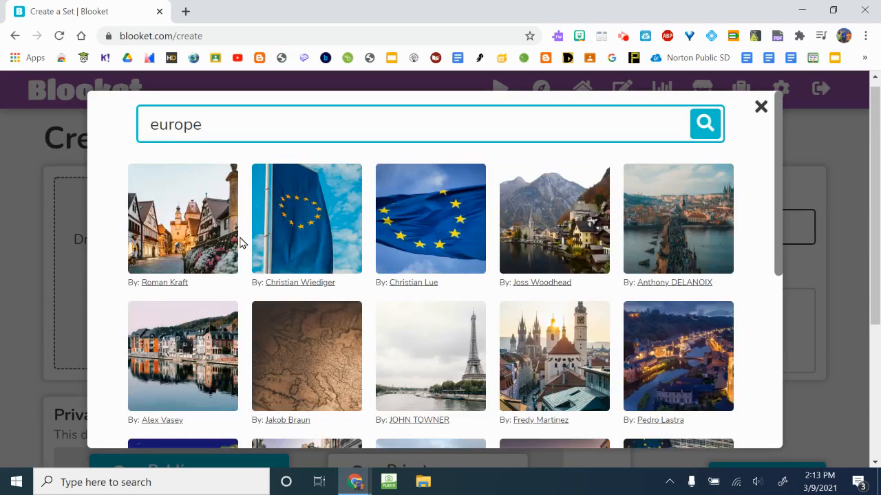
{"action": "left_click", "coordinate": [221, 244]}
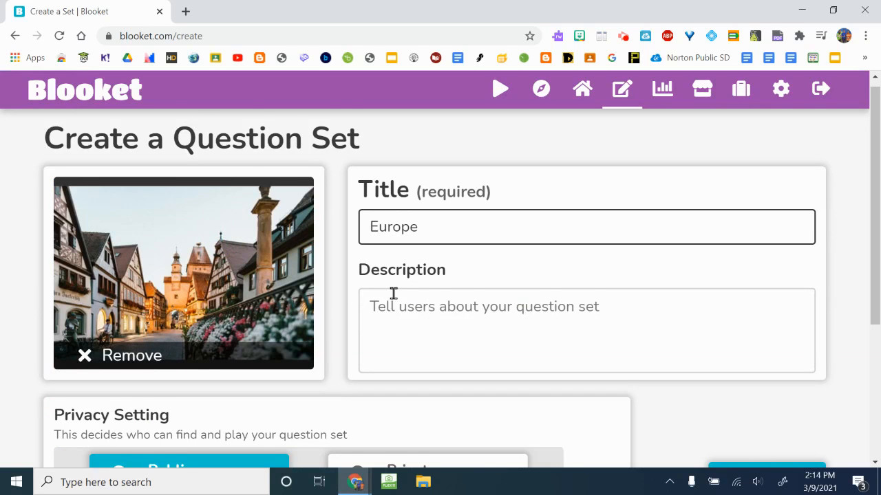
Create the set as Public with the Manual creation method.
{"action": "scroll", "coordinate": [393, 294], "scroll_direction": "down", "scroll_amount": 3}
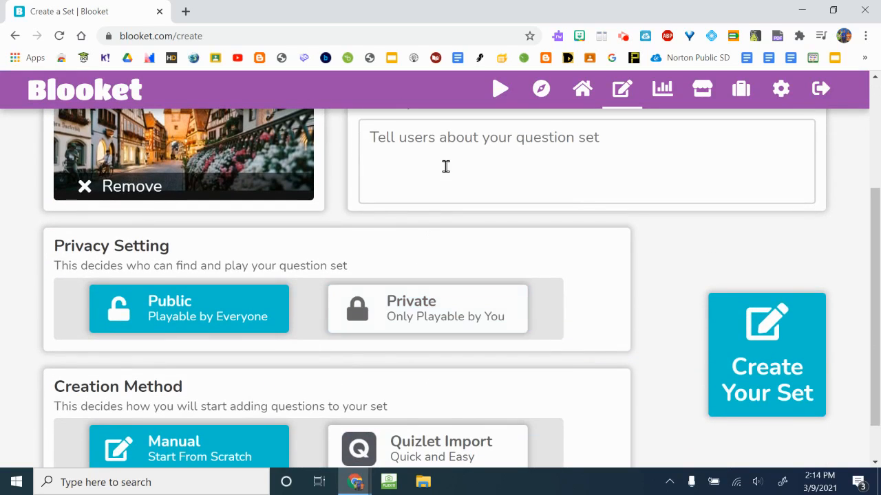
{"action": "scroll", "coordinate": [446, 167], "scroll_direction": "down", "scroll_amount": 1}
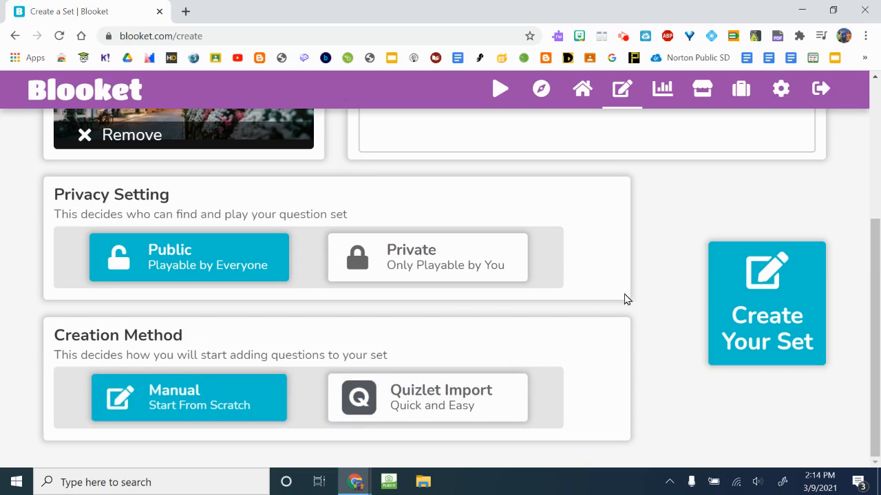
{"action": "left_click", "coordinate": [748, 293]}
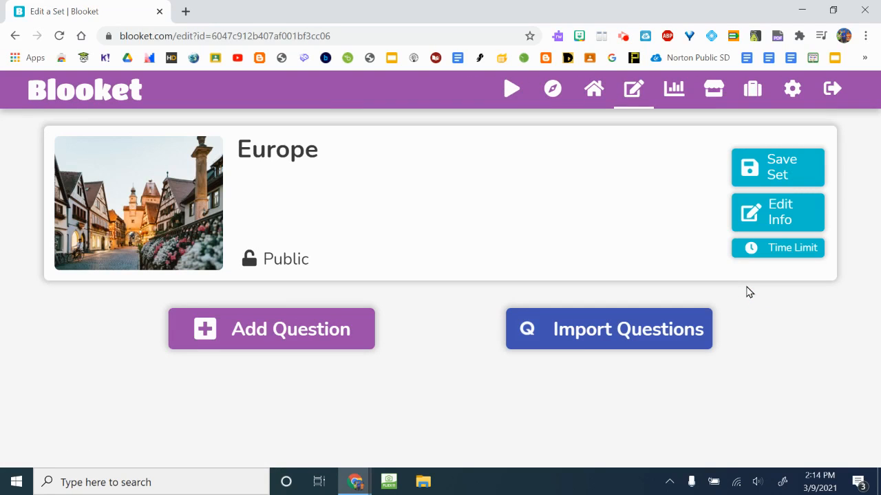
Add a question and give it a gallery image found by searching for "map of europe".
{"action": "left_click", "coordinate": [345, 341]}
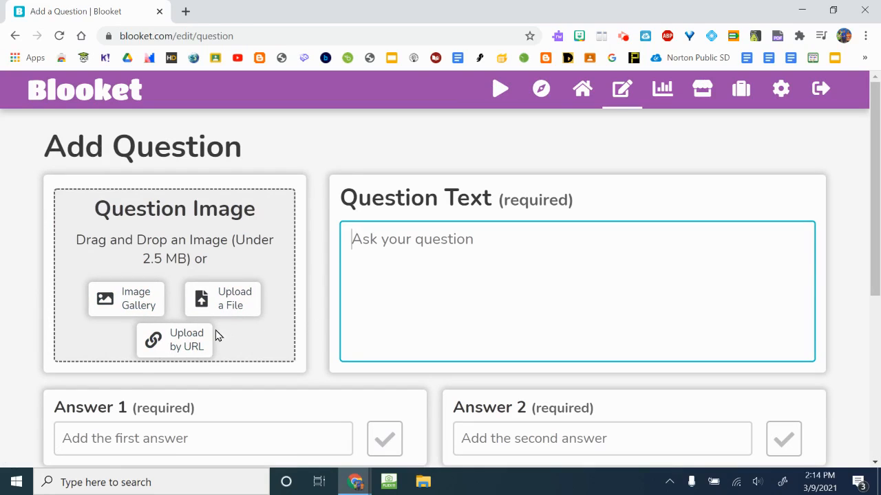
{"action": "left_click", "coordinate": [140, 304]}
{"action": "type", "text": "map of eur"}
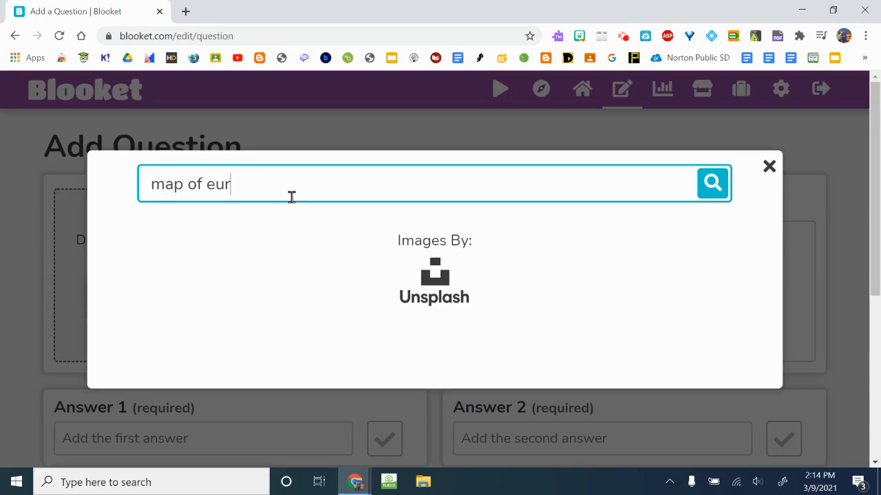
{"action": "type", "text": "ope"}
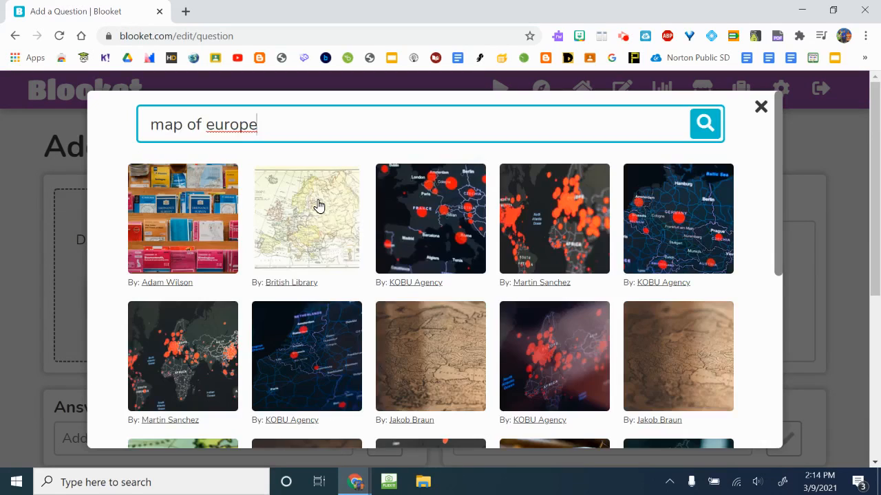
{"action": "left_click", "coordinate": [317, 203]}
Enter "Smallest country in Europe?" as the question text.
{"action": "left_click", "coordinate": [436, 282]}
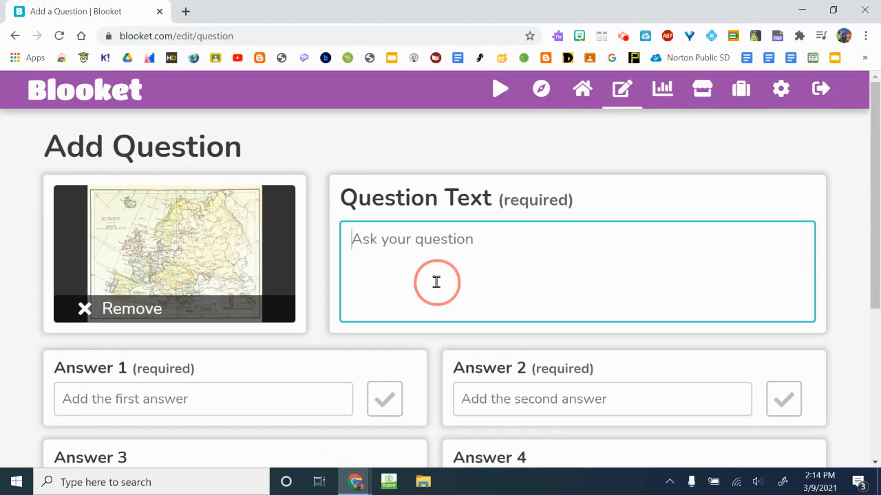
{"action": "type", "text": "Sma"}
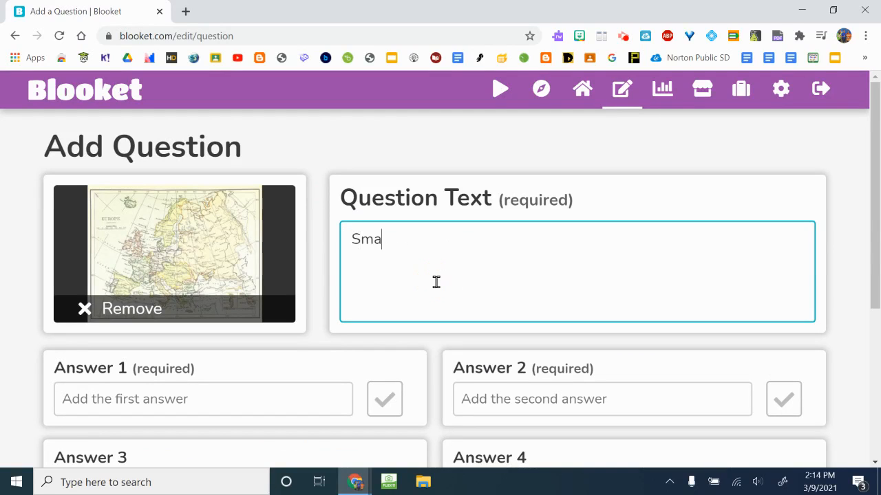
{"action": "type", "text": "llest country in Europe?"}
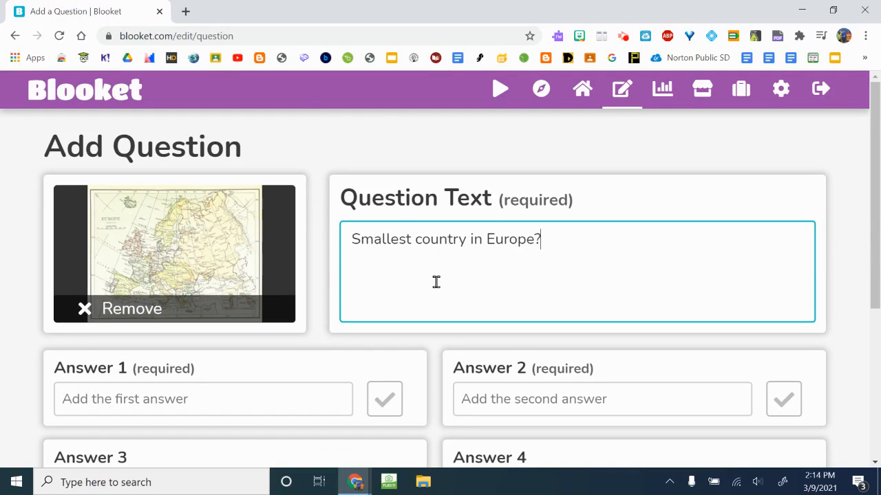
Enter the answers Vatican City, Russia, Belarus and Italy in that order, and mark Vatican City as correct.
{"action": "scroll", "coordinate": [435, 282], "scroll_direction": "down", "scroll_amount": 2}
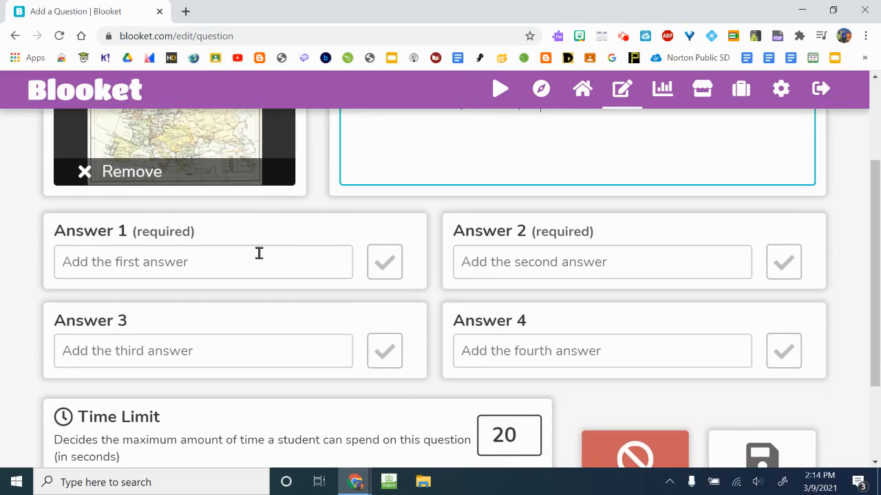
{"action": "left_click", "coordinate": [258, 254]}
{"action": "type", "text": "Vatican "}
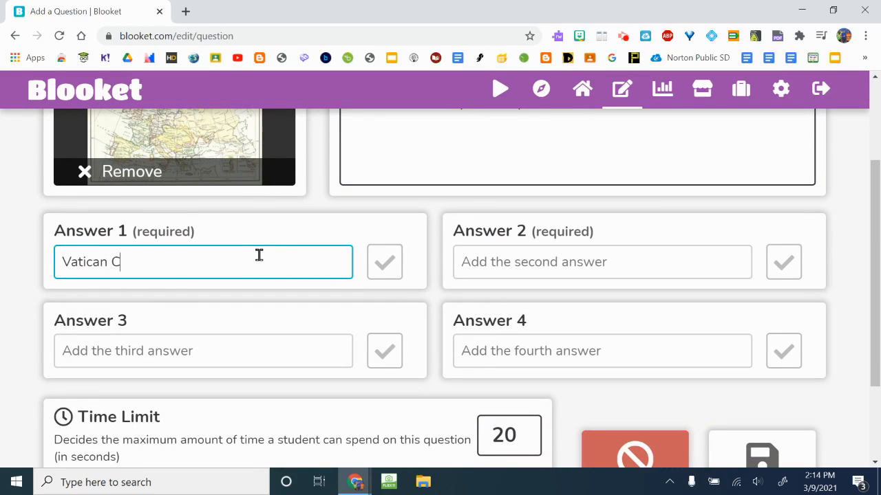
{"action": "type", "text": "City"}
{"action": "left_click", "coordinate": [521, 258]}
{"action": "type", "text": "Russia"}
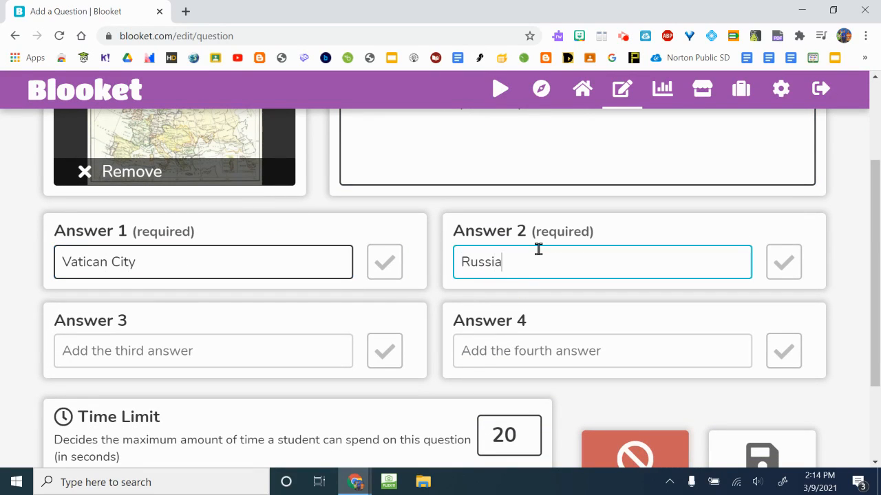
{"action": "left_click", "coordinate": [324, 354]}
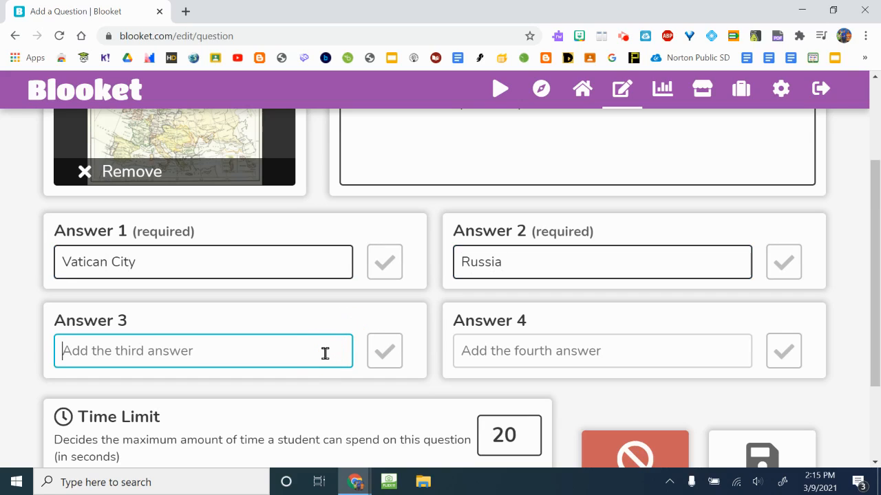
{"action": "type", "text": "Belarus"}
{"action": "left_click", "coordinate": [476, 350]}
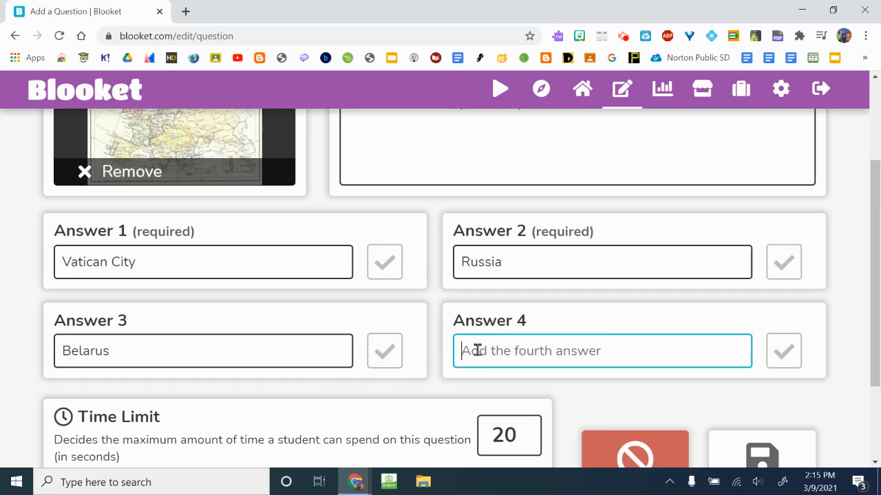
{"action": "type", "text": "Italy"}
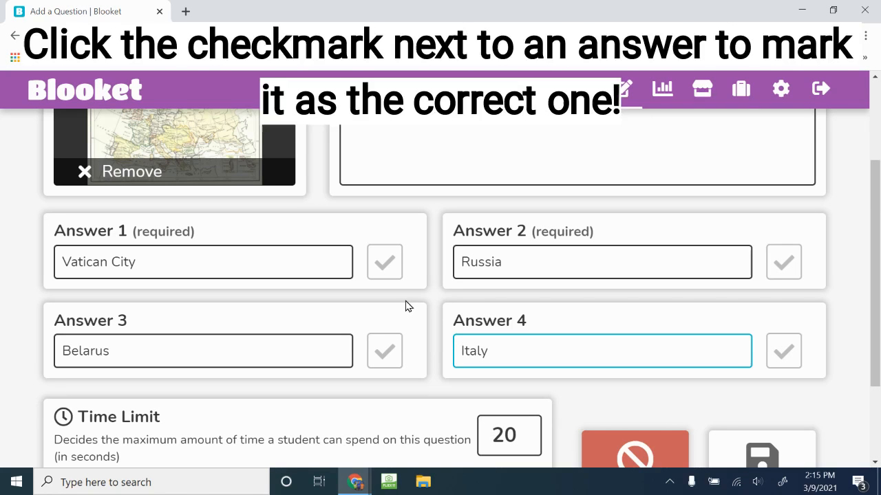
{"action": "left_click", "coordinate": [387, 262]}
Set the question's time limit to 50 seconds and save the question with random answer order enabled.
{"action": "scroll", "coordinate": [392, 268], "scroll_direction": "down", "scroll_amount": 3}
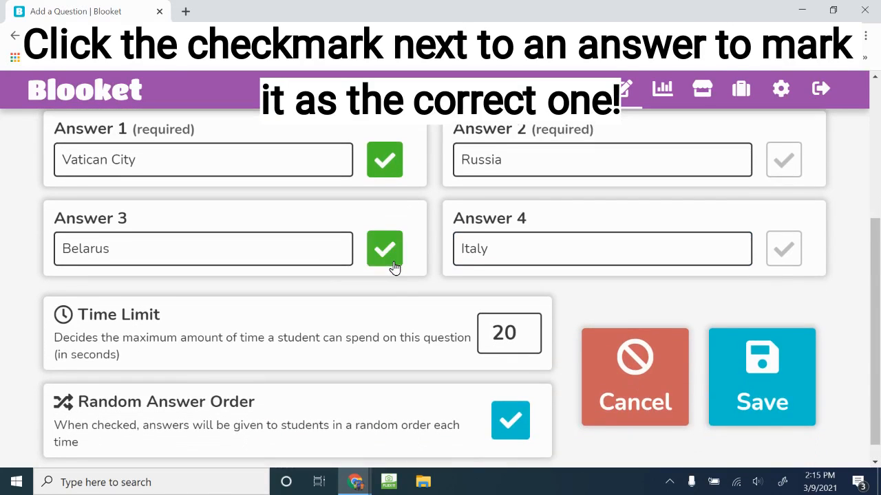
{"action": "left_click", "coordinate": [518, 310]}
{"action": "key", "text": "BackSpace"}
{"action": "key", "text": "BackSpace"}
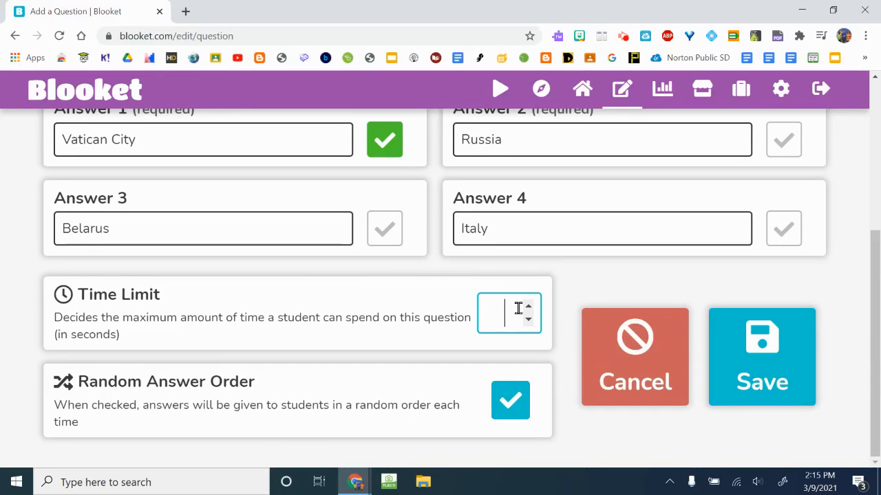
{"action": "type", "text": "50"}
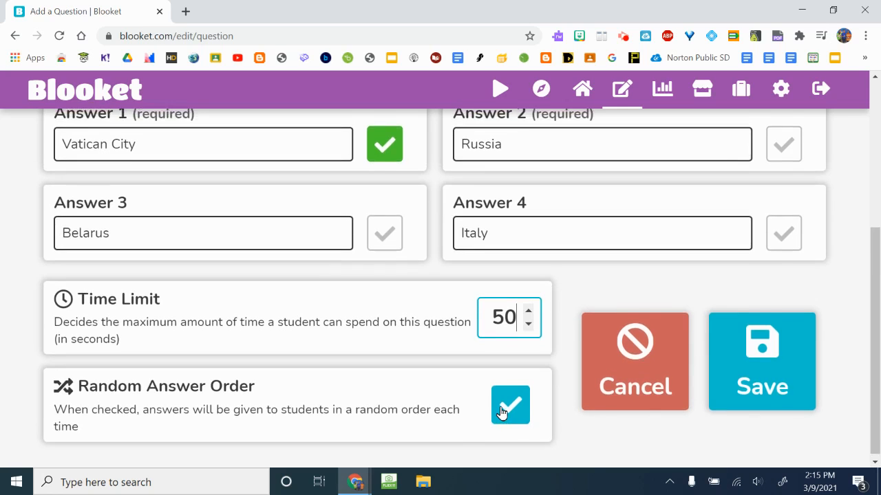
{"action": "scroll", "coordinate": [501, 411], "scroll_direction": "up", "scroll_amount": 3}
{"action": "scroll", "coordinate": [501, 407], "scroll_direction": "down", "scroll_amount": 3}
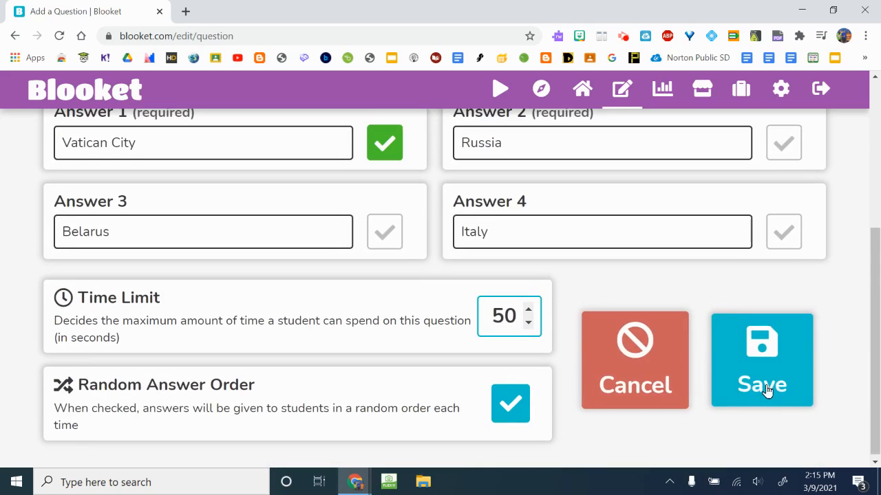
{"action": "left_click", "coordinate": [766, 389]}
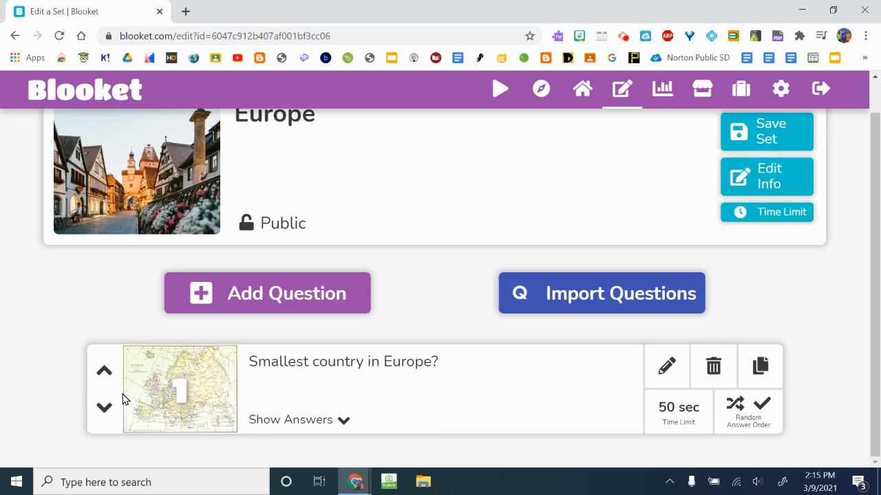
Show the saved question's answers and apply a 50-second time limit to all questions in the set.
{"action": "left_click", "coordinate": [324, 419]}
{"action": "scroll", "coordinate": [393, 403], "scroll_direction": "down", "scroll_amount": 1}
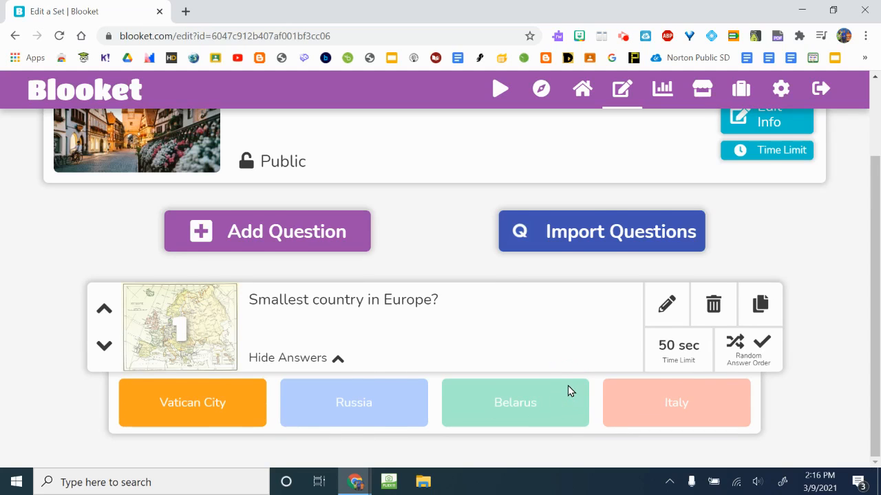
{"action": "scroll", "coordinate": [571, 385], "scroll_direction": "up", "scroll_amount": 2}
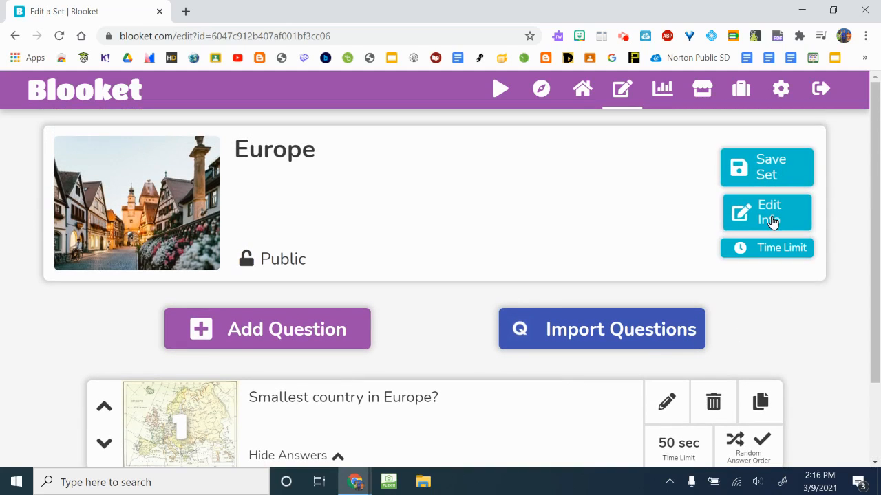
{"action": "left_click", "coordinate": [775, 249]}
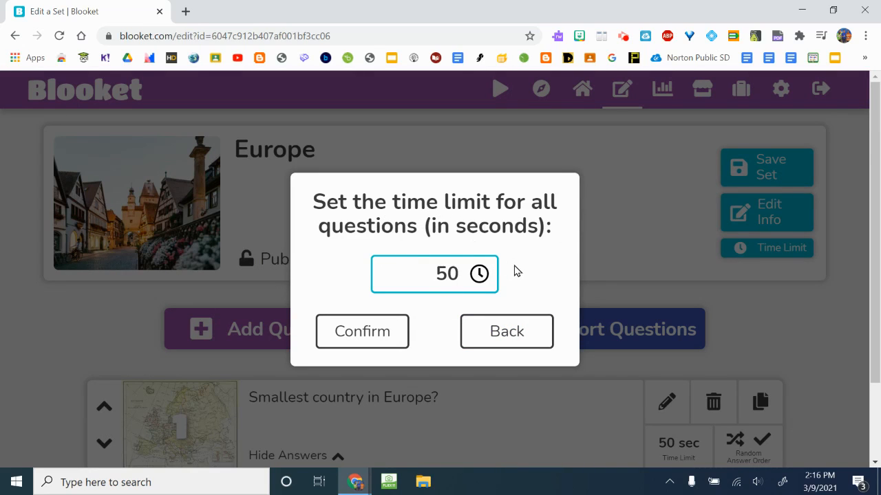
{"action": "left_click", "coordinate": [403, 325]}
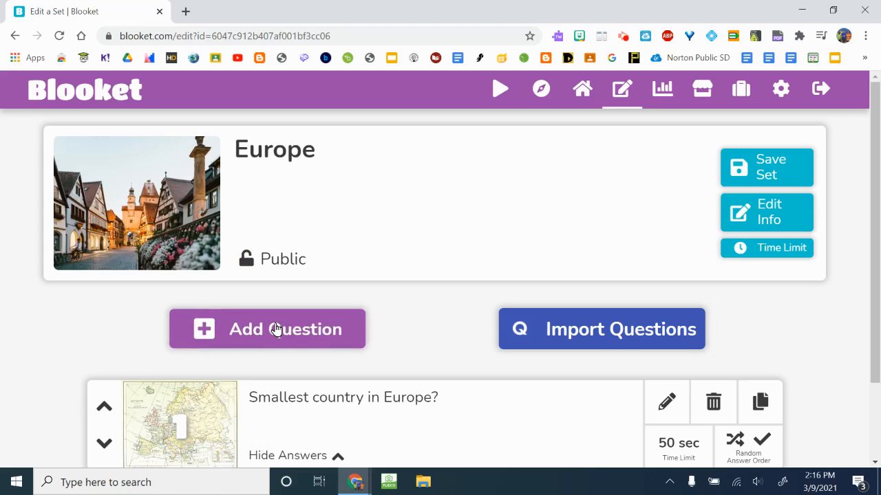
{"action": "left_click", "coordinate": [275, 330]}
{"action": "scroll", "coordinate": [413, 241], "scroll_direction": "down", "scroll_amount": 2}
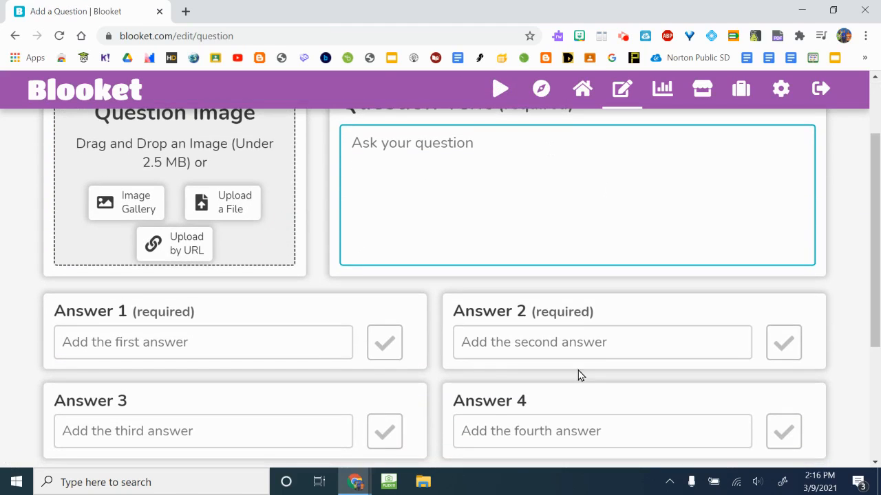
{"action": "scroll", "coordinate": [484, 374], "scroll_direction": "down", "scroll_amount": 3}
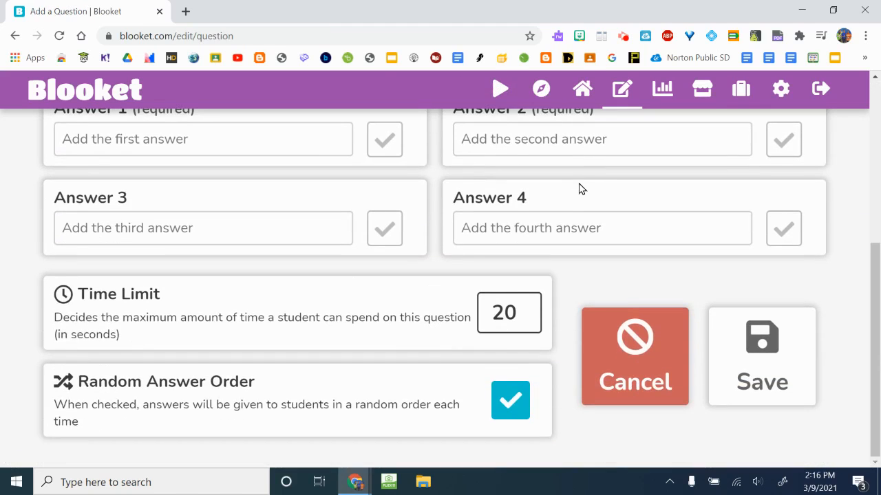
{"action": "scroll", "coordinate": [579, 190], "scroll_direction": "up", "scroll_amount": 4}
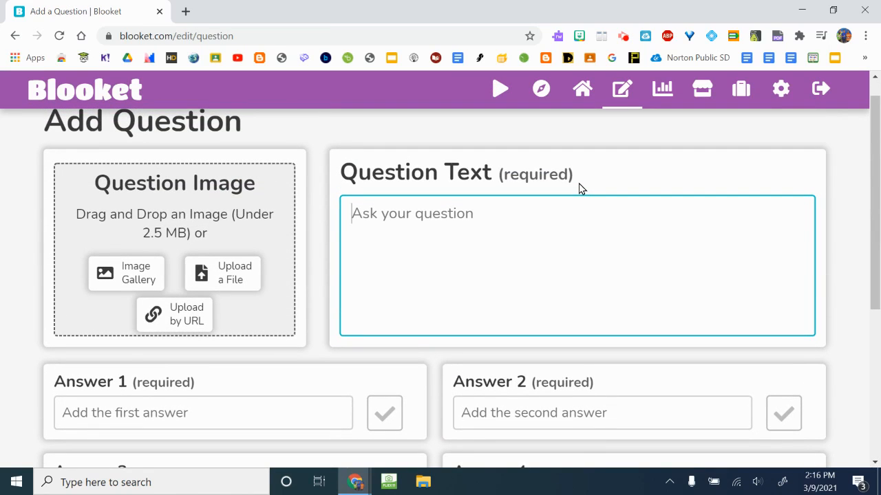
Start another new question set and title it "Geography".
{"action": "left_click", "coordinate": [613, 98]}
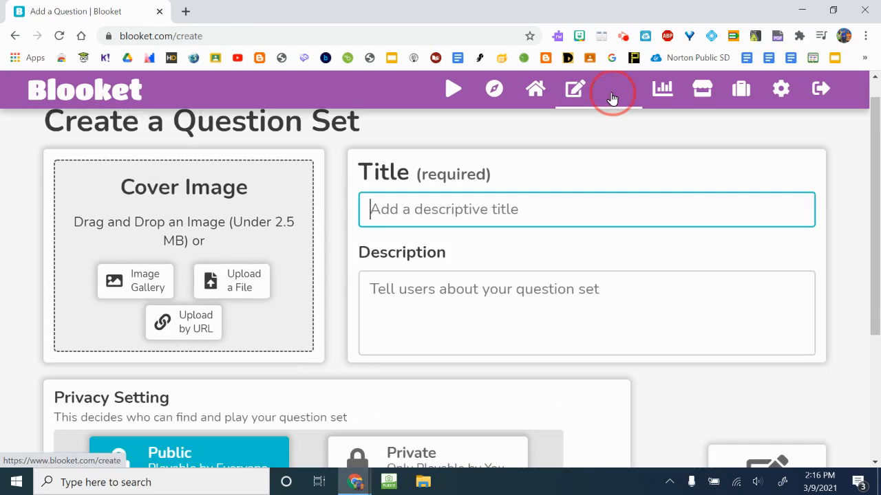
{"action": "scroll", "coordinate": [441, 262], "scroll_direction": "down", "scroll_amount": 1}
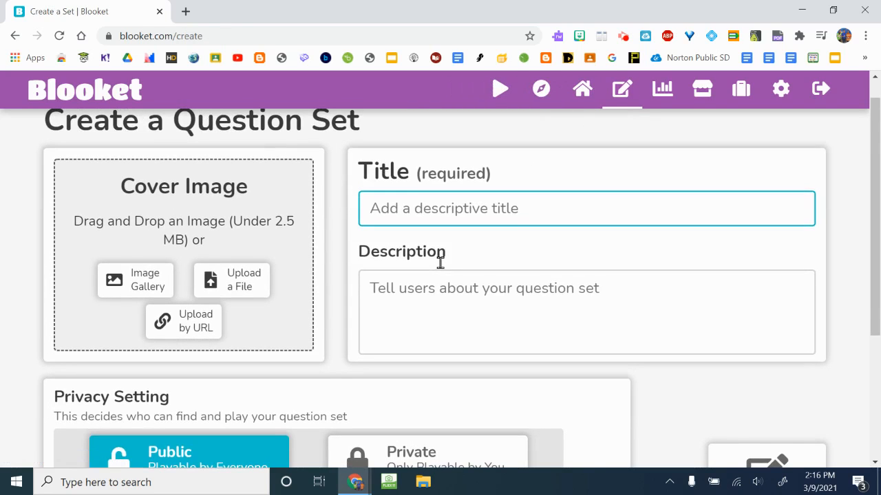
{"action": "scroll", "coordinate": [440, 261], "scroll_direction": "up", "scroll_amount": 1}
{"action": "type", "text": "Geography"}
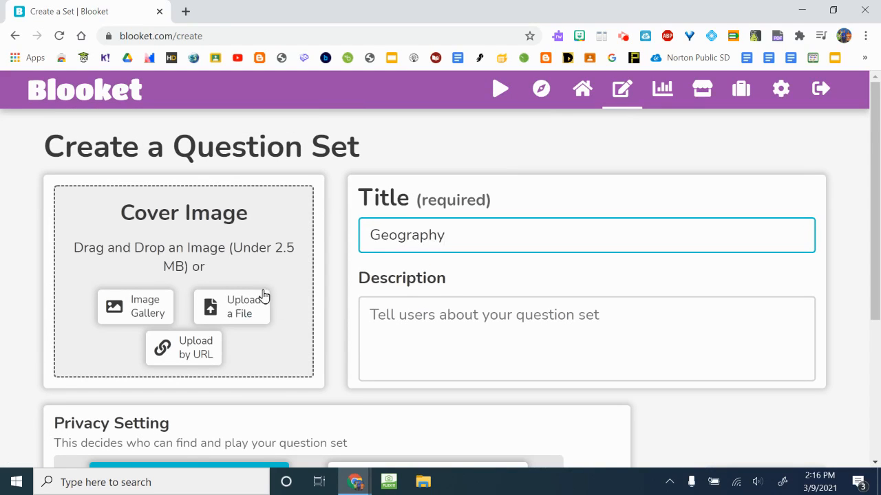
Choose Quizlet Import as the creation method for the public Geography set and create the set.
{"action": "scroll", "coordinate": [261, 296], "scroll_direction": "down", "scroll_amount": 2}
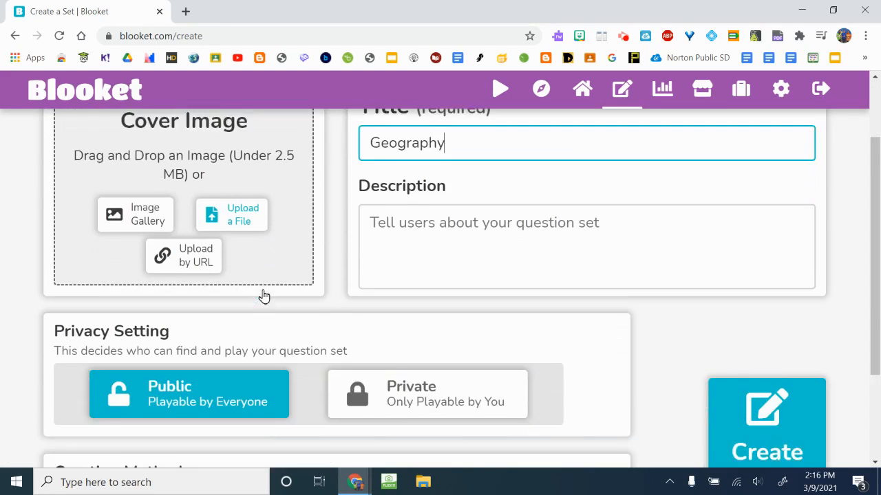
{"action": "scroll", "coordinate": [345, 278], "scroll_direction": "down", "scroll_amount": 2}
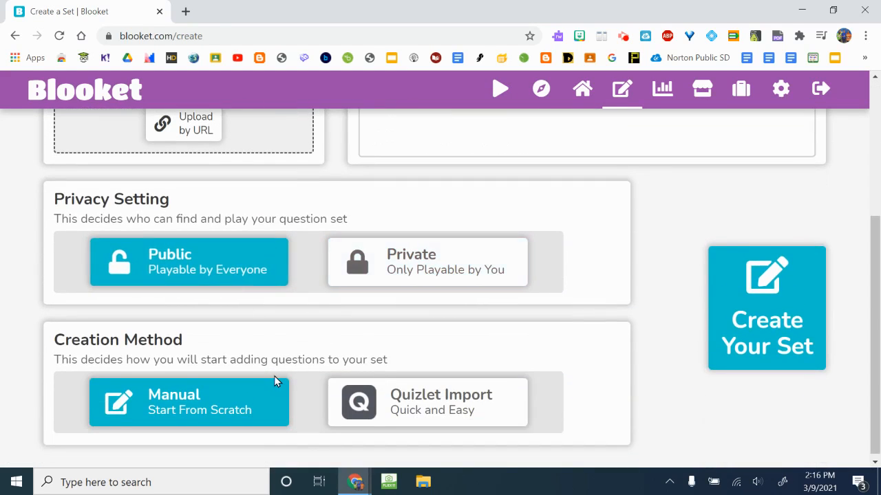
{"action": "left_click", "coordinate": [438, 398]}
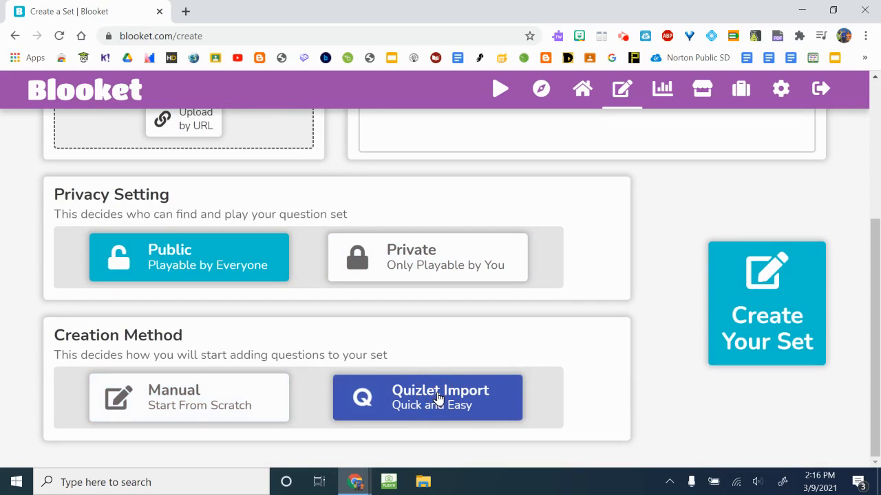
{"action": "left_click", "coordinate": [767, 306]}
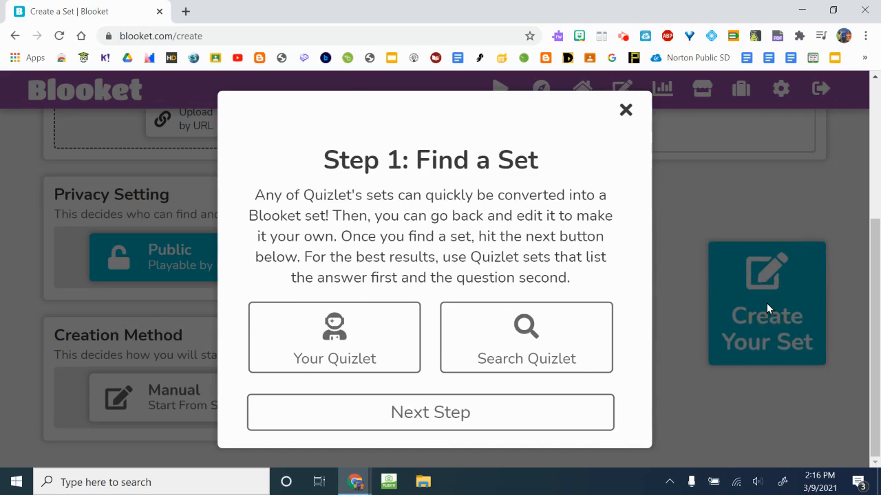
Go to your own Quizlet sets from the import dialog and open the recent Geography Set.
{"action": "scroll", "coordinate": [552, 301], "scroll_direction": "down", "scroll_amount": 1}
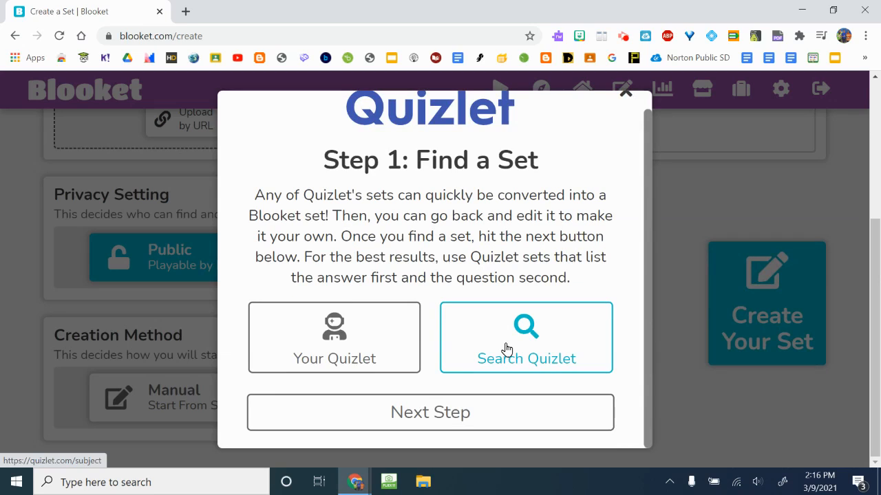
{"action": "left_click", "coordinate": [383, 341]}
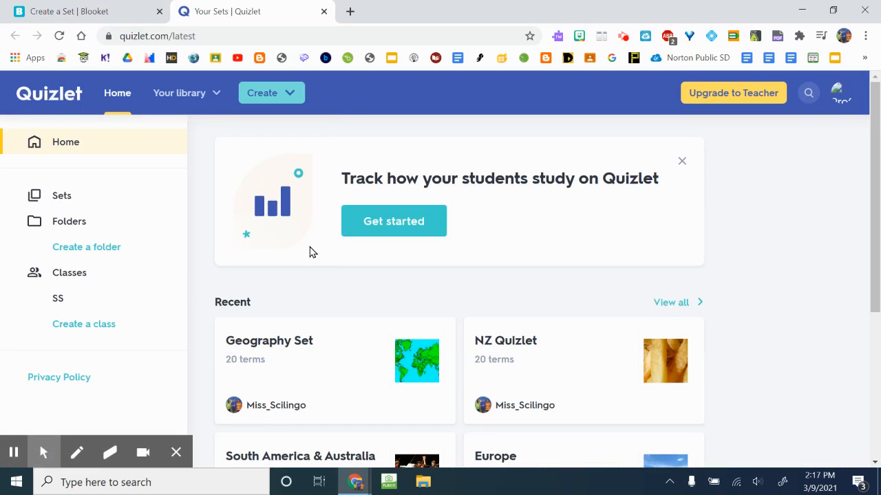
{"action": "scroll", "coordinate": [370, 311], "scroll_direction": "down", "scroll_amount": 1}
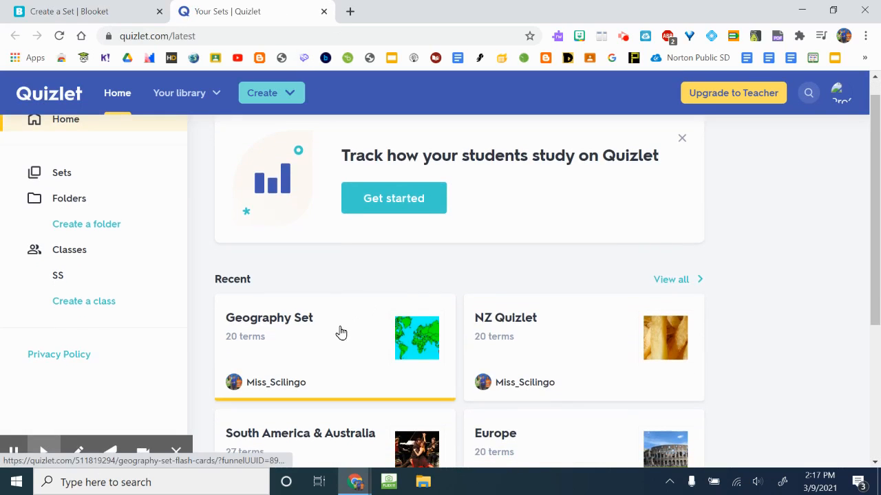
{"action": "left_click", "coordinate": [314, 340]}
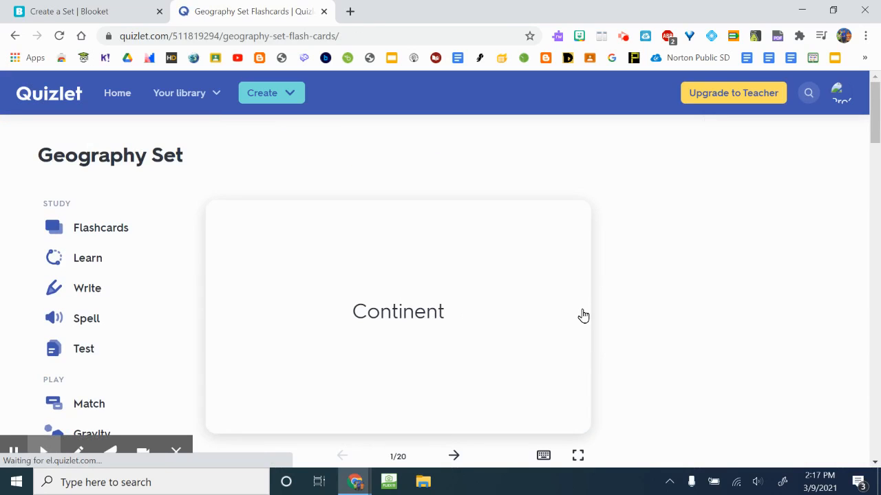
Open the export options for the Geography Set in Quizlet.
{"action": "scroll", "coordinate": [582, 315], "scroll_direction": "down", "scroll_amount": 3}
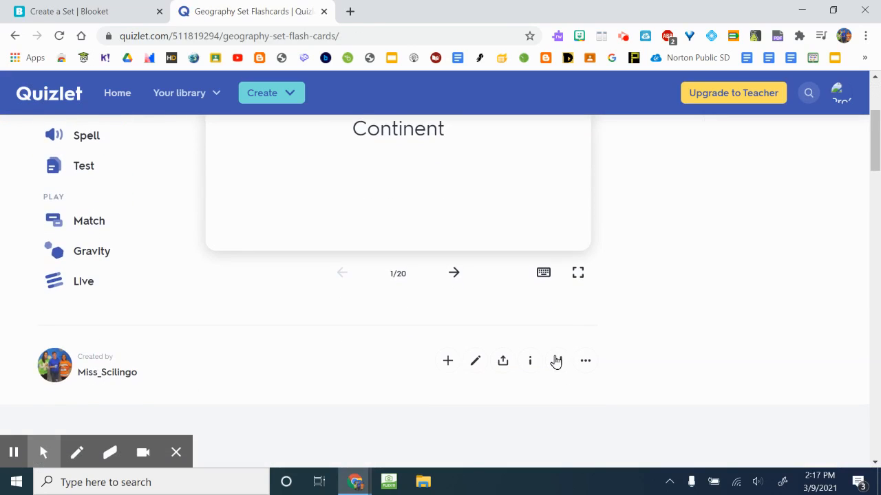
{"action": "left_click", "coordinate": [585, 361]}
{"action": "scroll", "coordinate": [587, 363], "scroll_direction": "up", "scroll_amount": 3}
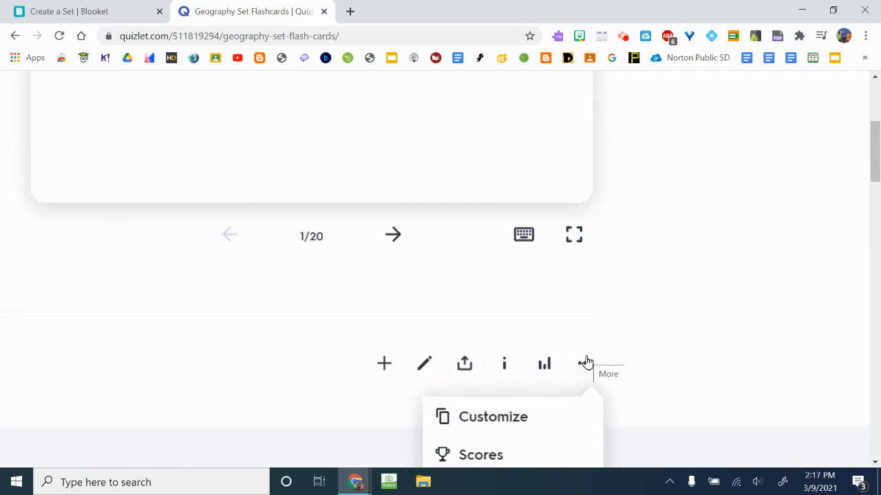
{"action": "scroll", "coordinate": [587, 362], "scroll_direction": "down", "scroll_amount": 2}
{"action": "scroll", "coordinate": [586, 363], "scroll_direction": "down", "scroll_amount": 2}
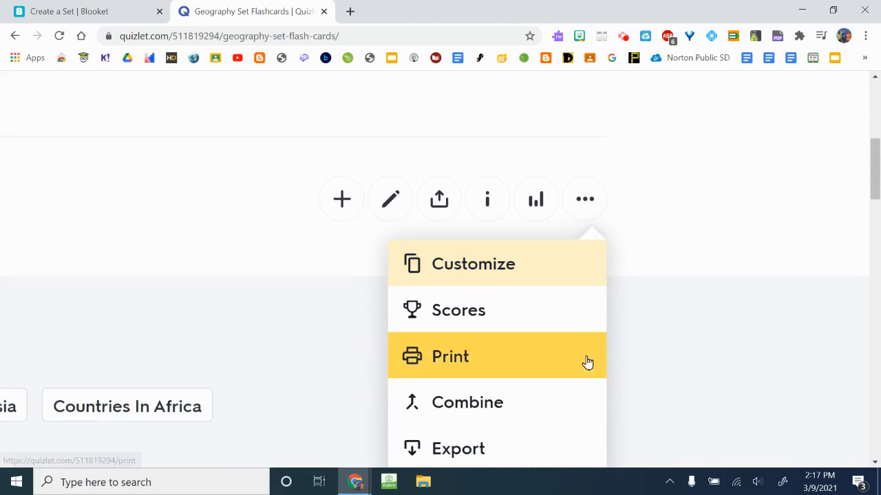
{"action": "left_click", "coordinate": [550, 388]}
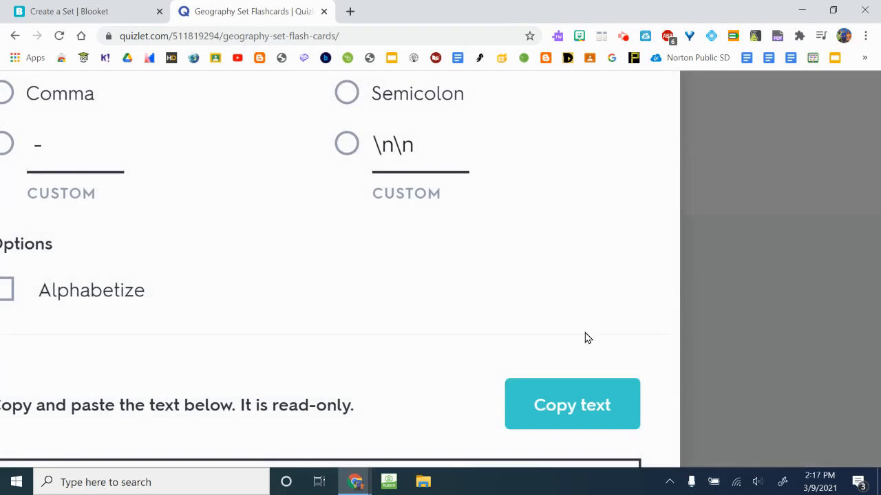
Copy the export text with Tab and New line as separators, and close the export dialog.
{"action": "scroll", "coordinate": [585, 338], "scroll_direction": "down", "scroll_amount": 3}
{"action": "scroll", "coordinate": [585, 337], "scroll_direction": "down", "scroll_amount": 3}
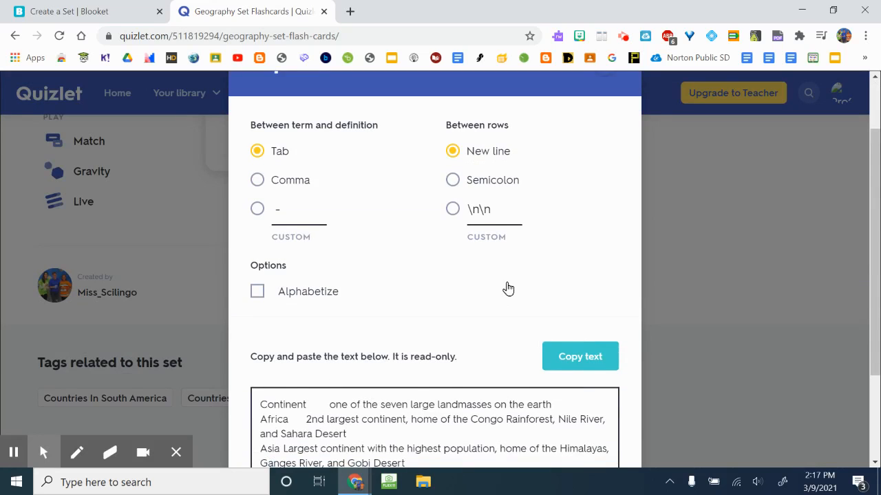
{"action": "scroll", "coordinate": [508, 285], "scroll_direction": "down", "scroll_amount": 2}
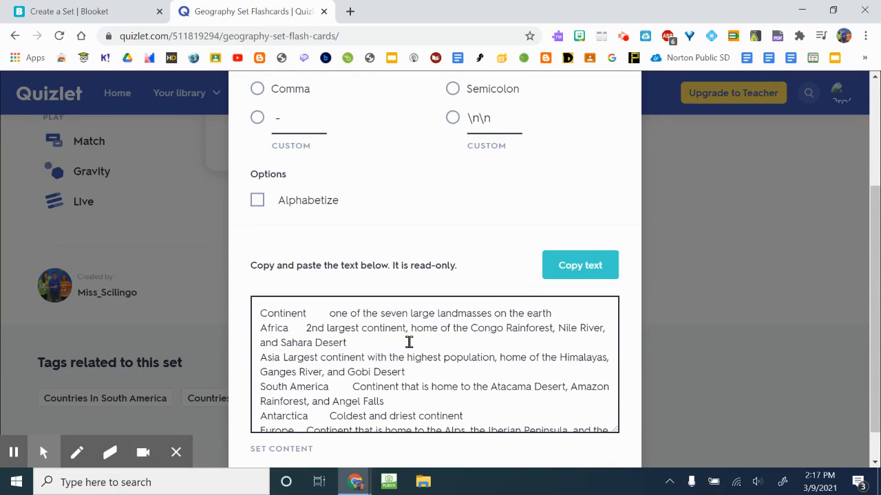
{"action": "scroll", "coordinate": [406, 344], "scroll_direction": "down", "scroll_amount": 1}
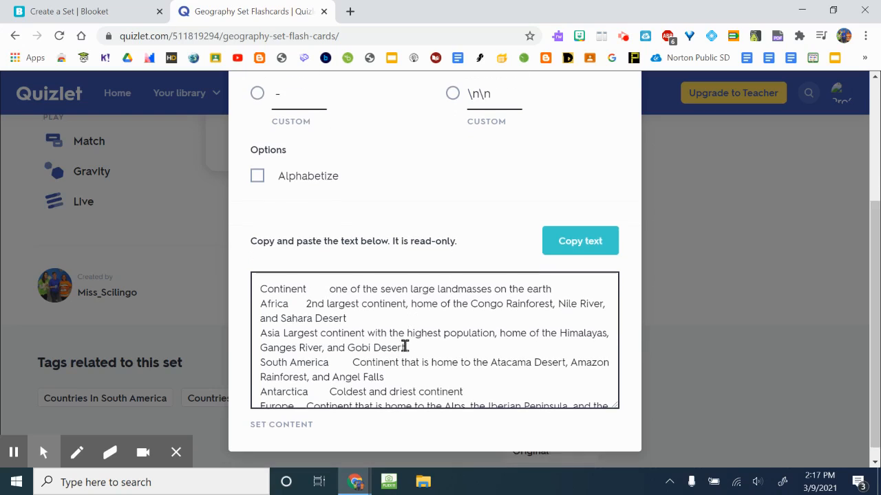
{"action": "left_click", "coordinate": [567, 234]}
{"action": "scroll", "coordinate": [567, 248], "scroll_direction": "up", "scroll_amount": 3}
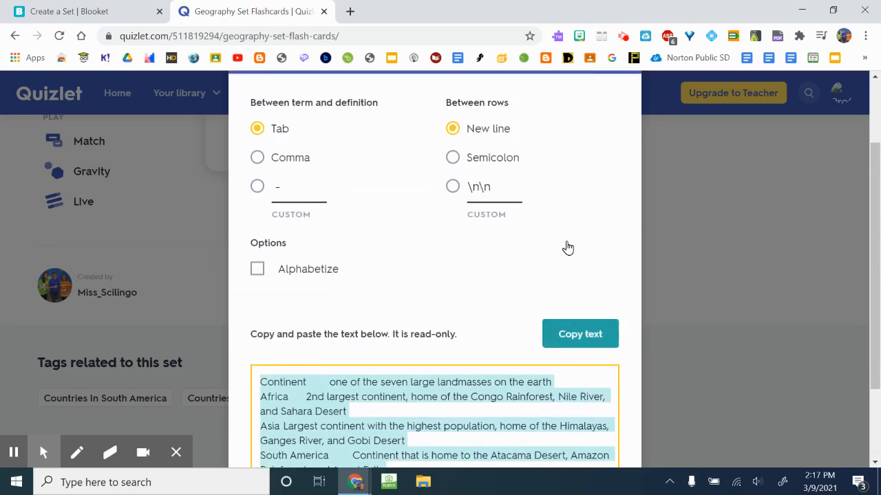
{"action": "left_click", "coordinate": [604, 139]}
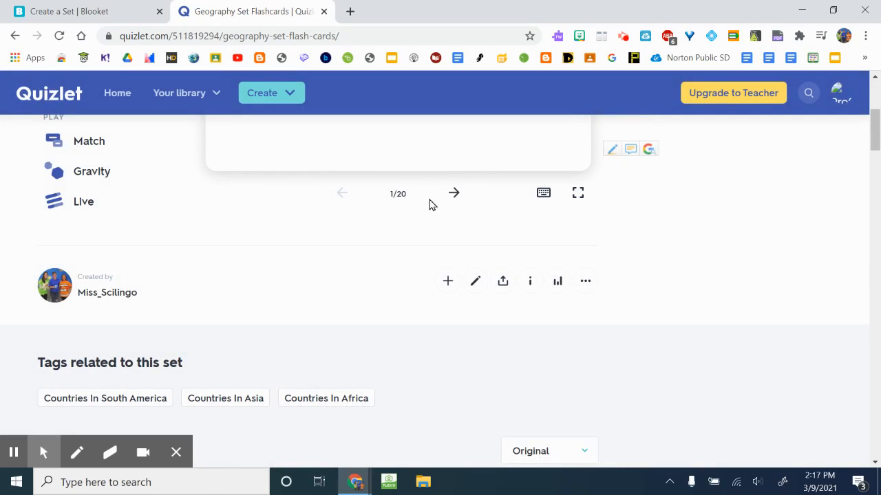
Export the Geography Set again and copy its text, leaving Tab and New line selected.
{"action": "scroll", "coordinate": [430, 204], "scroll_direction": "up", "scroll_amount": 1}
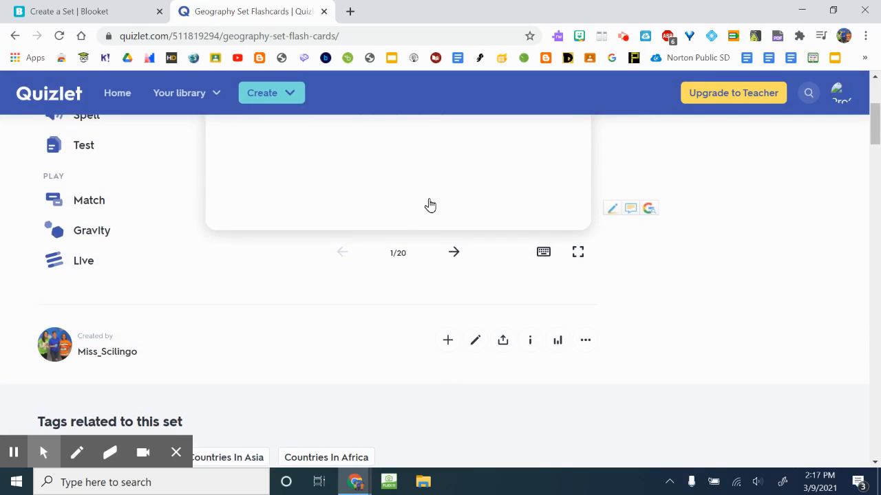
{"action": "scroll", "coordinate": [350, 283], "scroll_direction": "up", "scroll_amount": 3}
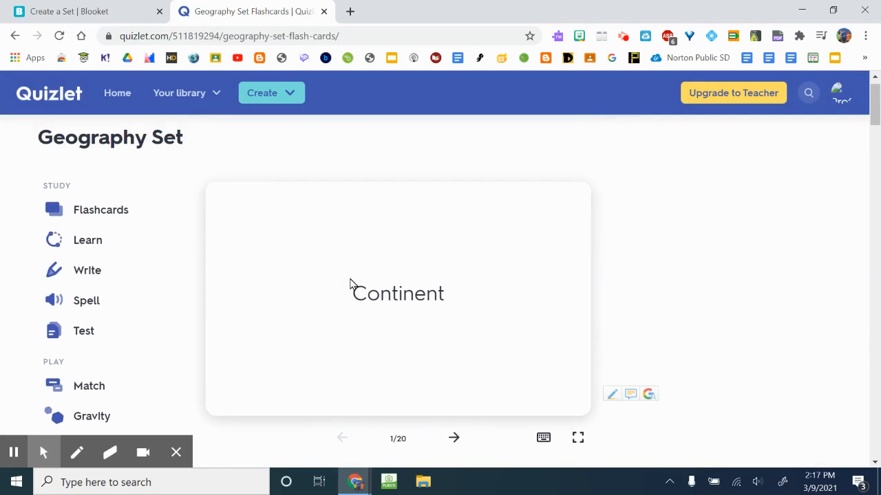
{"action": "scroll", "coordinate": [350, 283], "scroll_direction": "down", "scroll_amount": 3}
{"action": "left_click", "coordinate": [585, 335]}
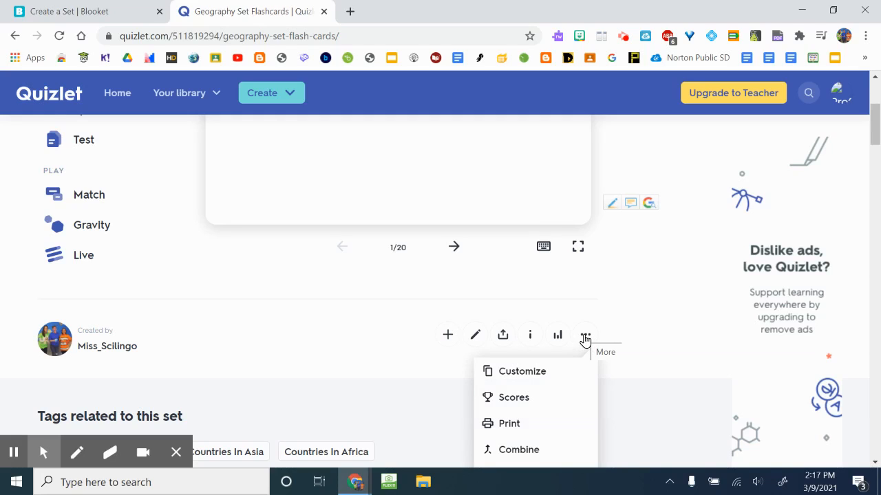
{"action": "left_click", "coordinate": [586, 337]}
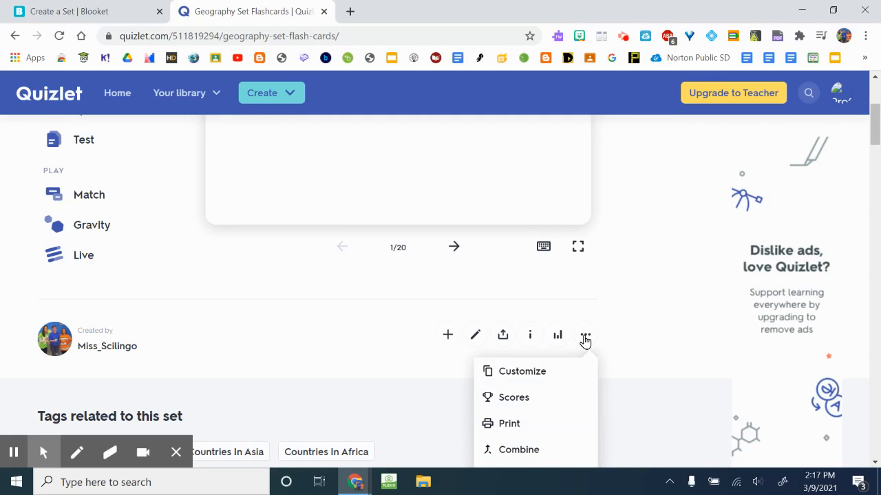
{"action": "scroll", "coordinate": [585, 341], "scroll_direction": "down", "scroll_amount": 1}
{"action": "left_click", "coordinate": [536, 413]}
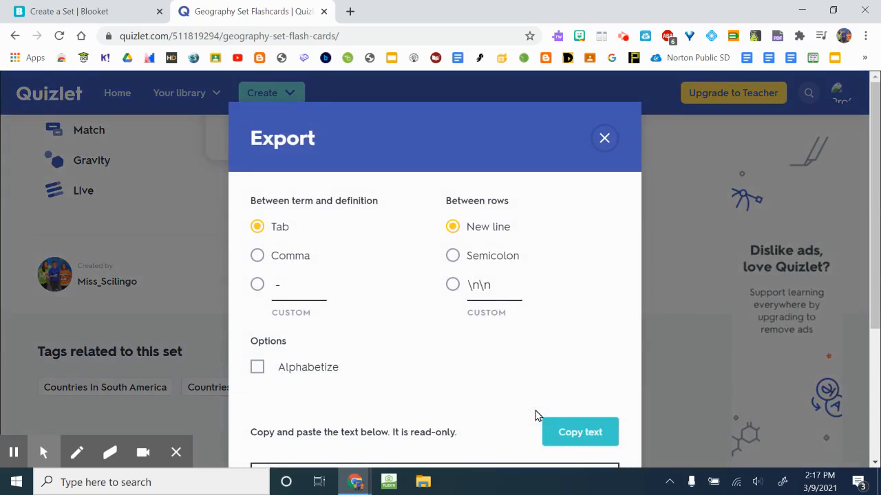
{"action": "scroll", "coordinate": [529, 350], "scroll_direction": "down", "scroll_amount": 2}
{"action": "left_click", "coordinate": [563, 318]}
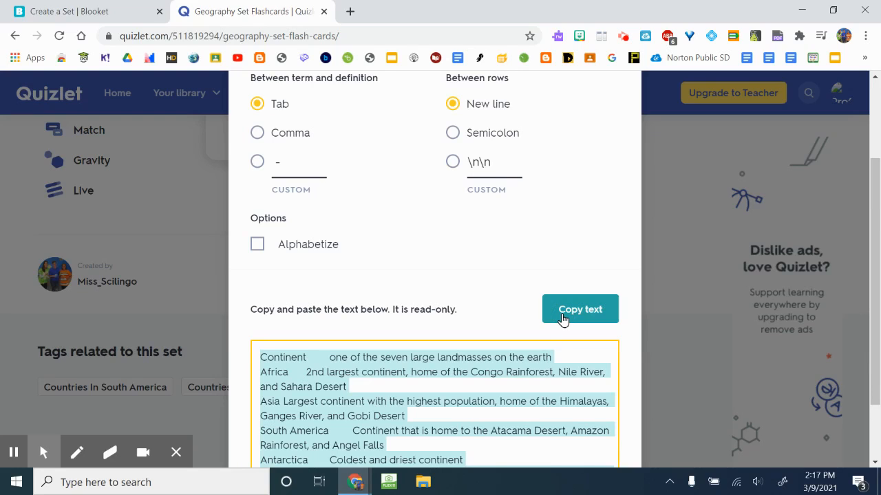
Switch back to Blooket and advance the Quizlet import past the export instructions to the Paste and Create step.
{"action": "left_click", "coordinate": [107, 12]}
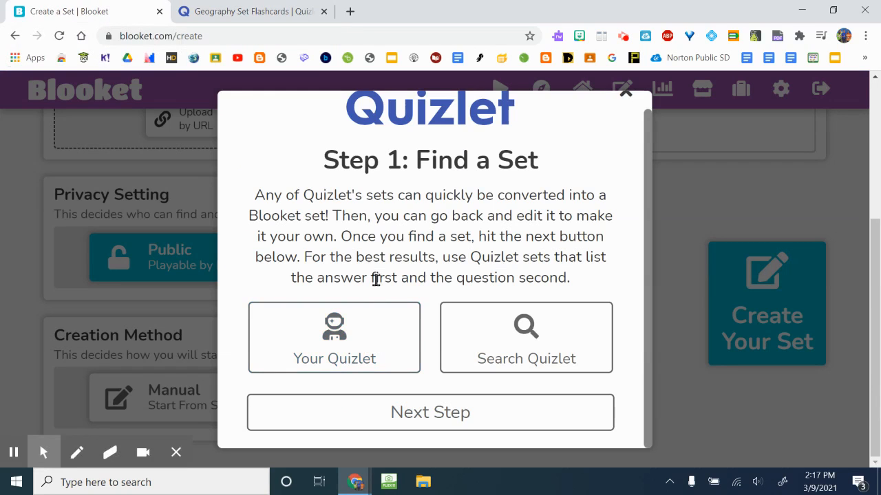
{"action": "left_click", "coordinate": [425, 417]}
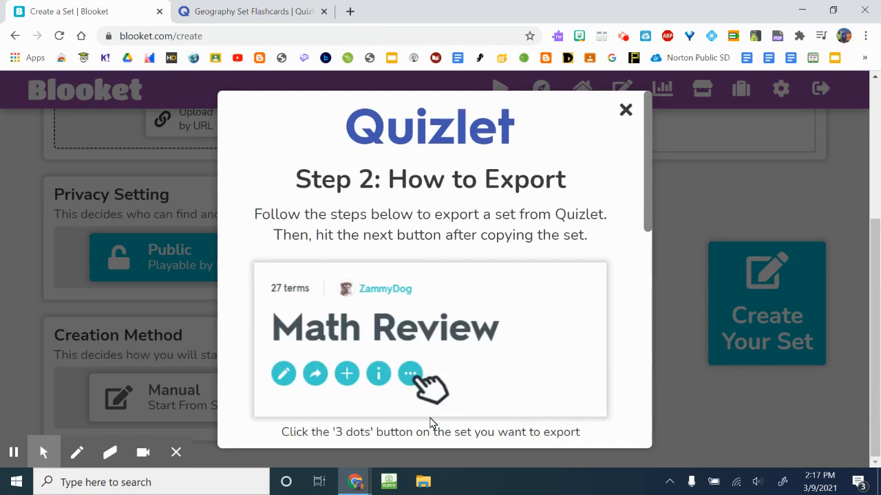
{"action": "scroll", "coordinate": [426, 320], "scroll_direction": "down", "scroll_amount": 1}
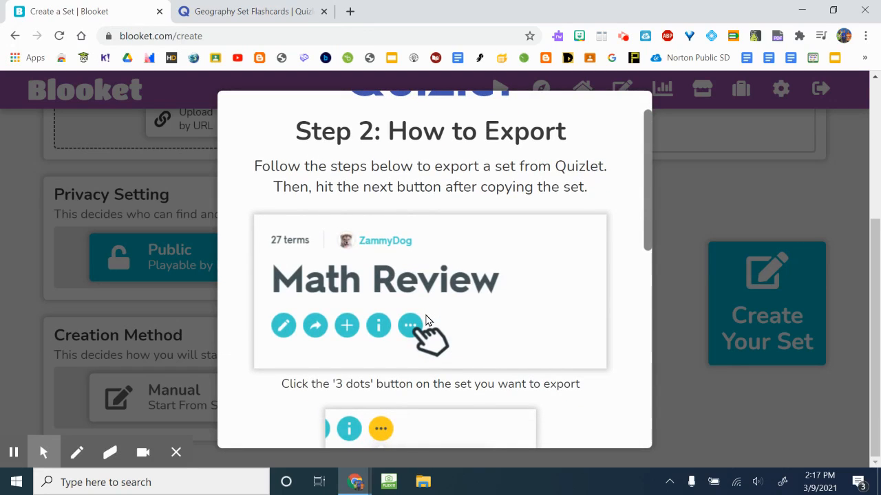
{"action": "scroll", "coordinate": [426, 320], "scroll_direction": "down", "scroll_amount": 7}
{"action": "scroll", "coordinate": [426, 320], "scroll_direction": "down", "scroll_amount": 1}
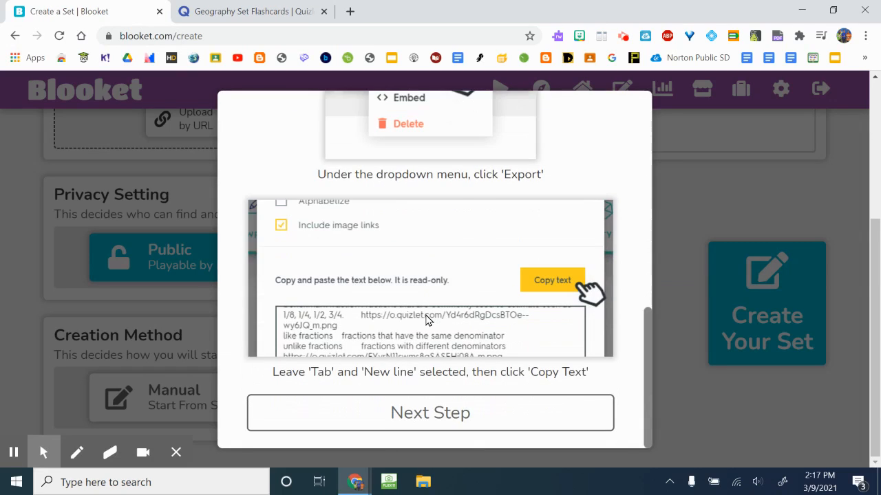
{"action": "left_click", "coordinate": [422, 413]}
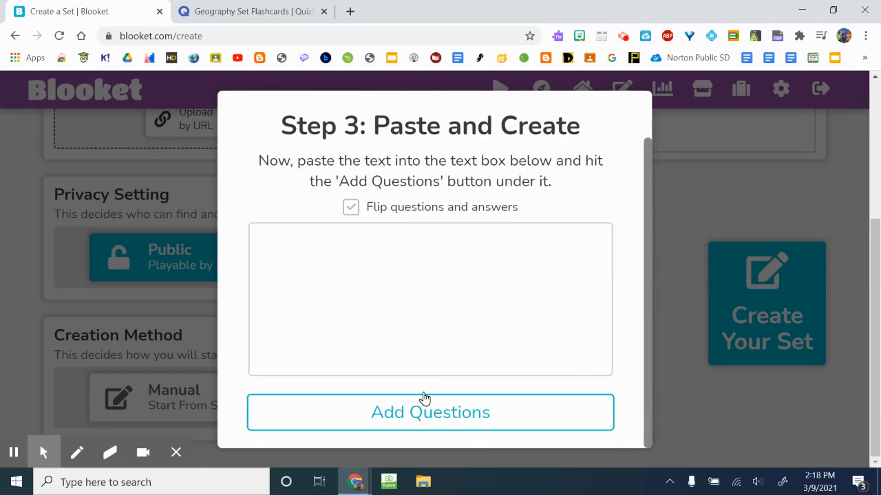
Paste the copied Quizlet text with questions and answers flipped, and add the questions to the Geography set.
{"action": "left_click", "coordinate": [419, 301]}
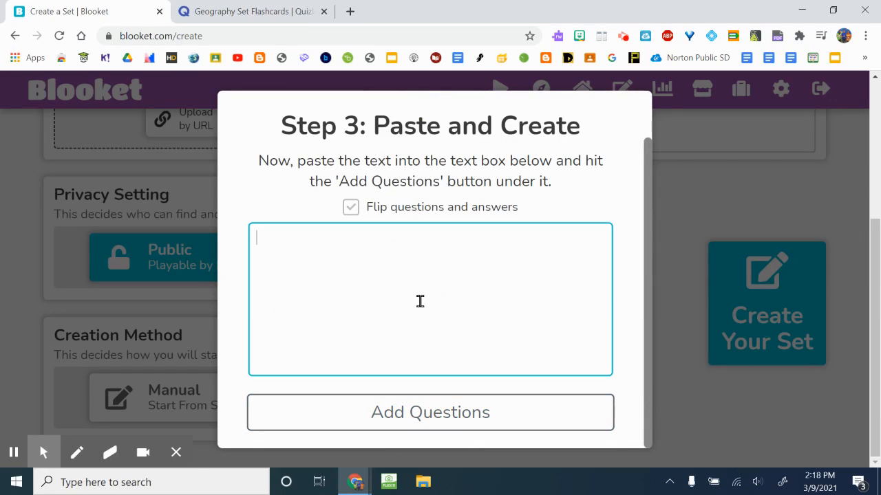
{"action": "key", "text": "ctrl+v"}
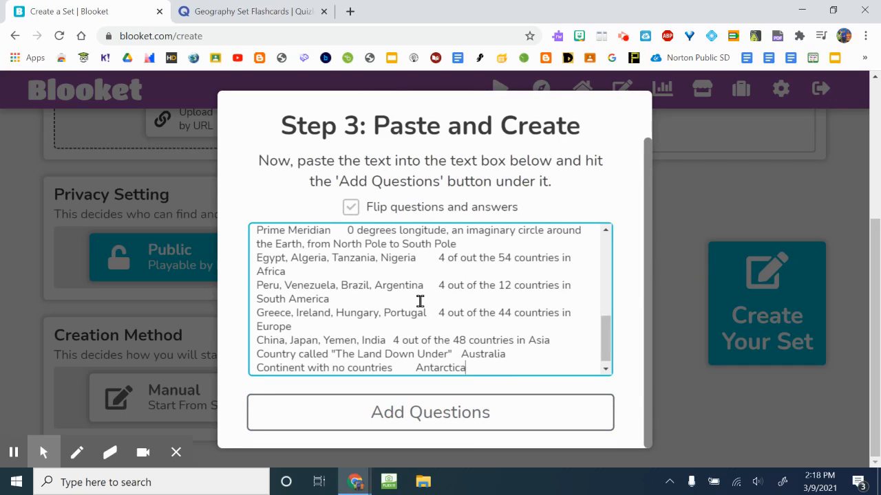
{"action": "left_click", "coordinate": [432, 419]}
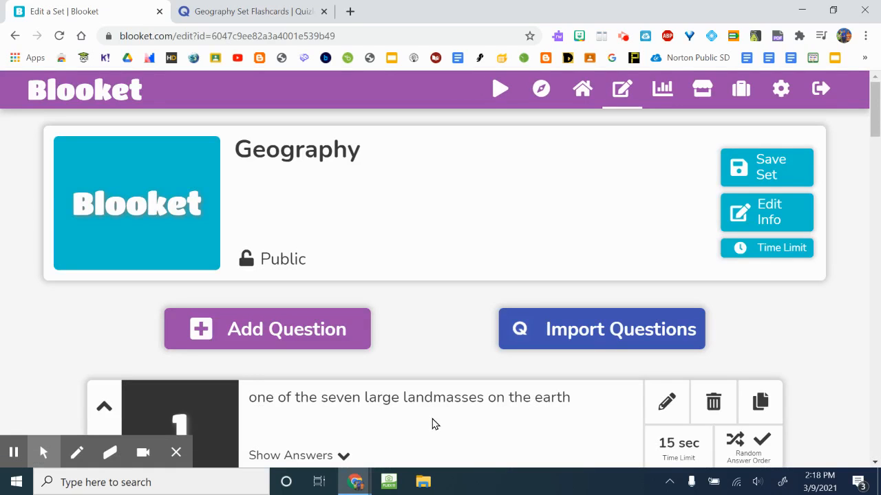
Show the answers of the first imported question and review its answer choices.
{"action": "scroll", "coordinate": [466, 289], "scroll_direction": "down", "scroll_amount": 2}
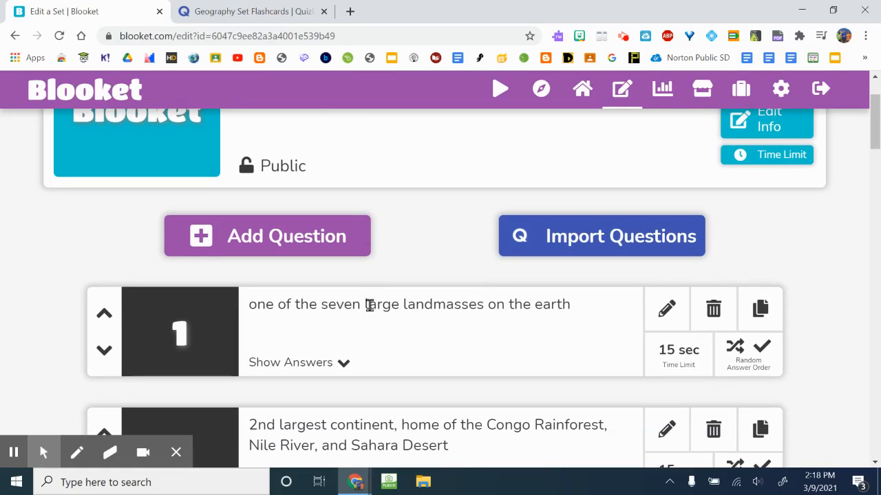
{"action": "scroll", "coordinate": [389, 369], "scroll_direction": "down", "scroll_amount": 1}
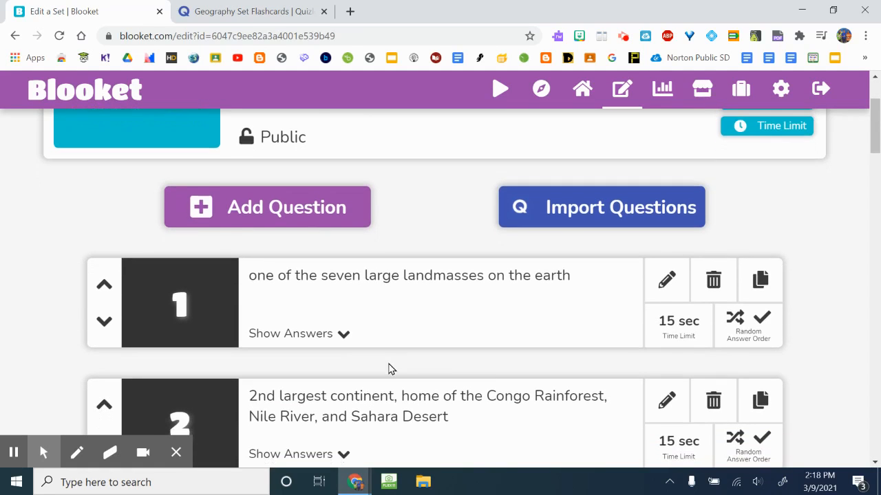
{"action": "left_click", "coordinate": [340, 337]}
{"action": "scroll", "coordinate": [413, 313], "scroll_direction": "down", "scroll_amount": 1}
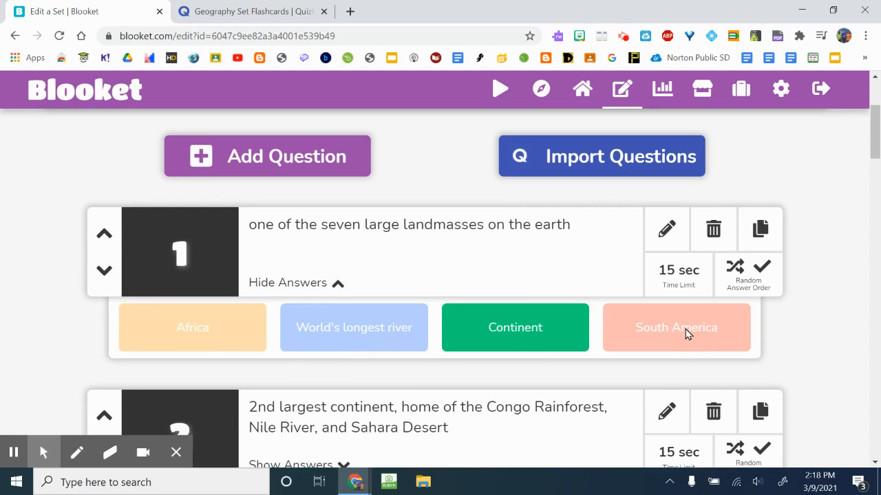
{"action": "scroll", "coordinate": [337, 380], "scroll_direction": "down", "scroll_amount": 1}
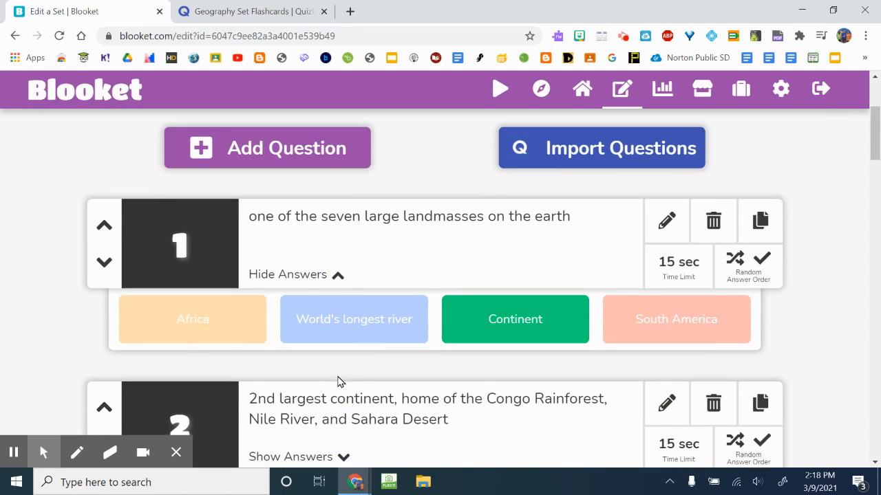
Open the third question for editing, review its text, answer choices and time limit, and save the question.
{"action": "scroll", "coordinate": [534, 346], "scroll_direction": "down", "scroll_amount": 4}
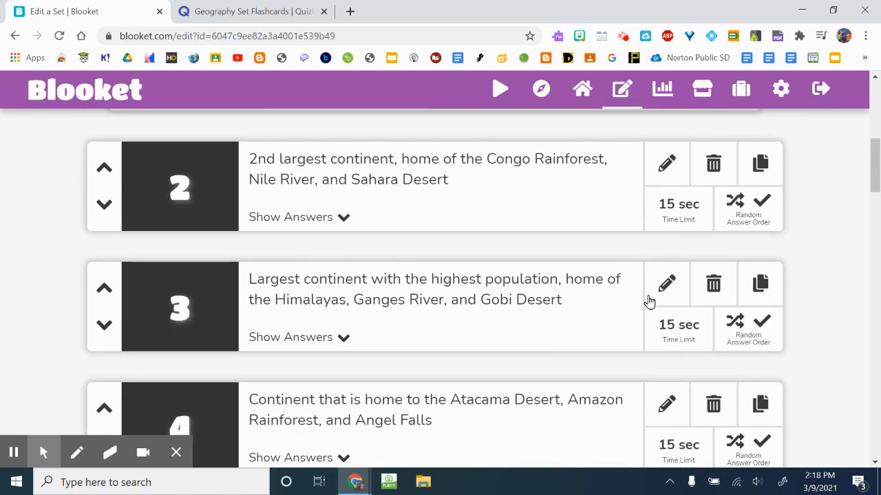
{"action": "left_click", "coordinate": [666, 285]}
{"action": "scroll", "coordinate": [523, 297], "scroll_direction": "down", "scroll_amount": 3}
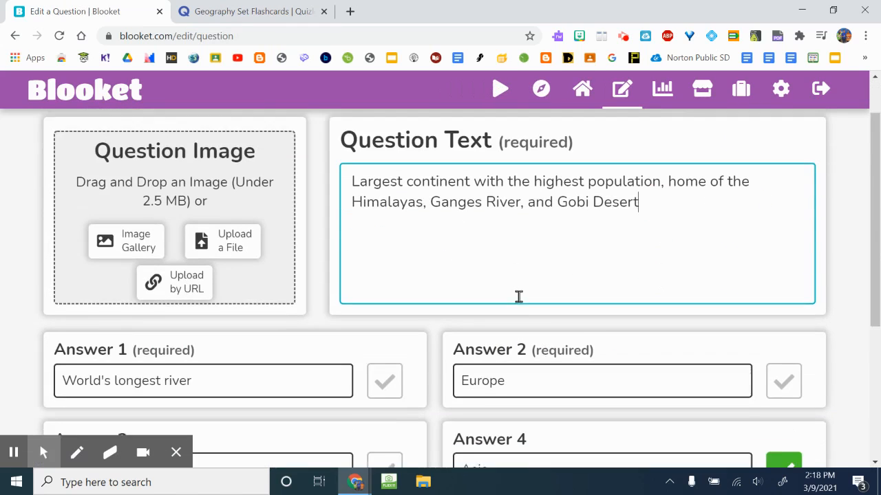
{"action": "scroll", "coordinate": [494, 323], "scroll_direction": "up", "scroll_amount": 3}
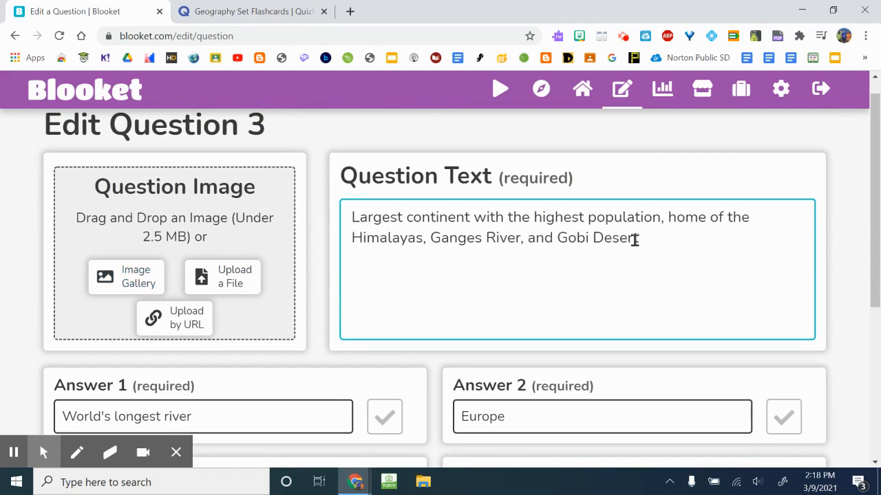
{"action": "scroll", "coordinate": [633, 240], "scroll_direction": "down", "scroll_amount": 4}
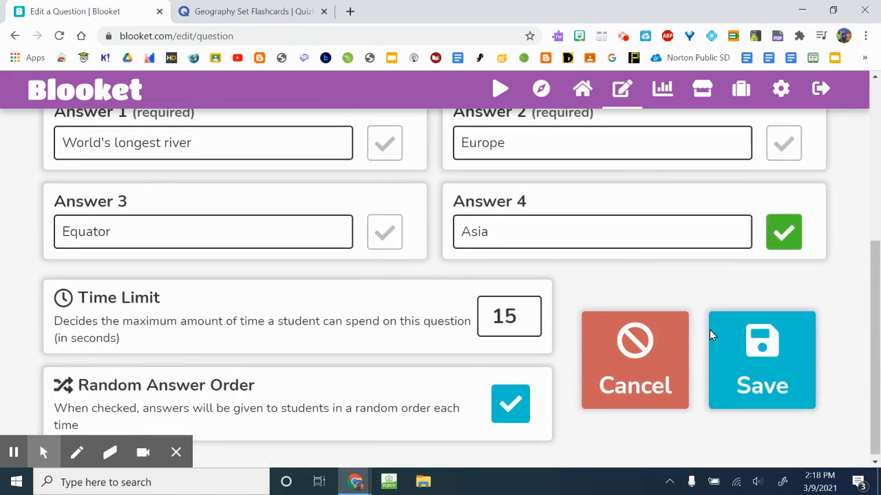
{"action": "left_click", "coordinate": [743, 365]}
Save the Geography set and open the My Sets list on the dashboard.
{"action": "scroll", "coordinate": [748, 363], "scroll_direction": "down", "scroll_amount": 1}
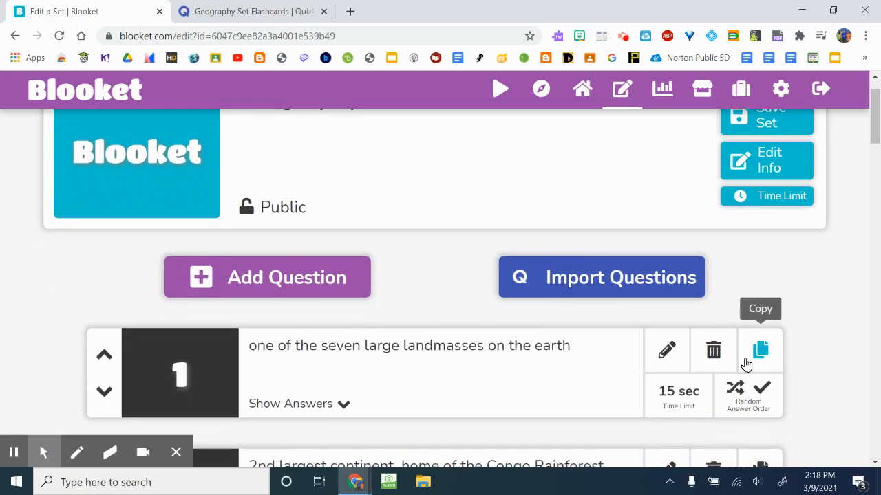
{"action": "scroll", "coordinate": [757, 303], "scroll_direction": "up", "scroll_amount": 1}
{"action": "left_click", "coordinate": [778, 176]}
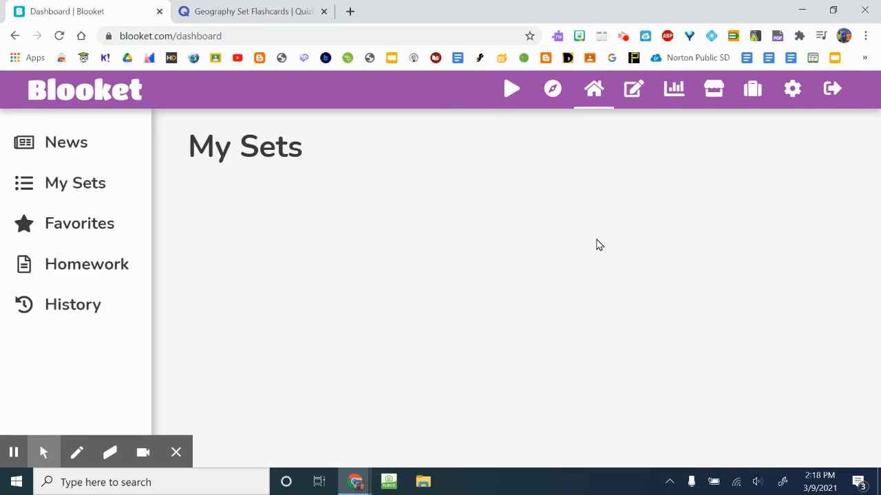
{"action": "left_click", "coordinate": [102, 183]}
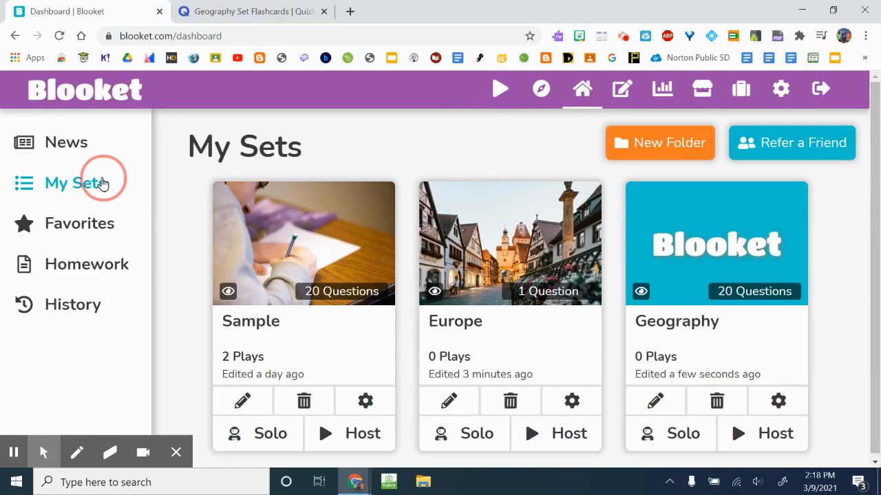